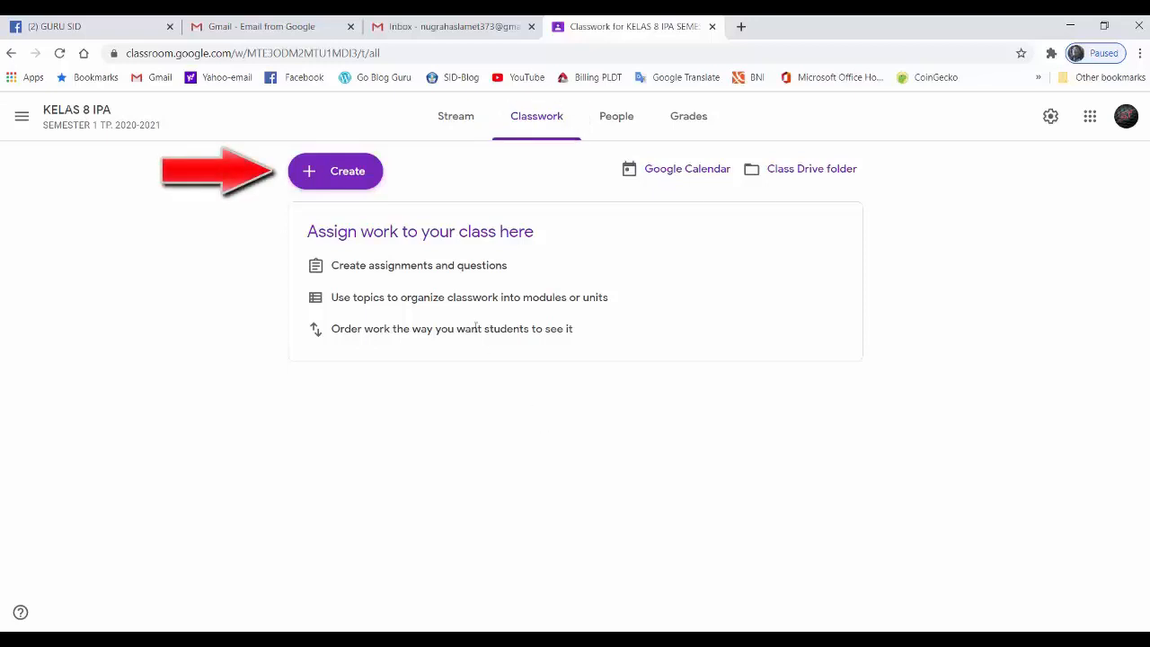
- Add a classwork topic named "Materi Pelajaran" to the KELAS 8 IPA class
left_click(334, 177)
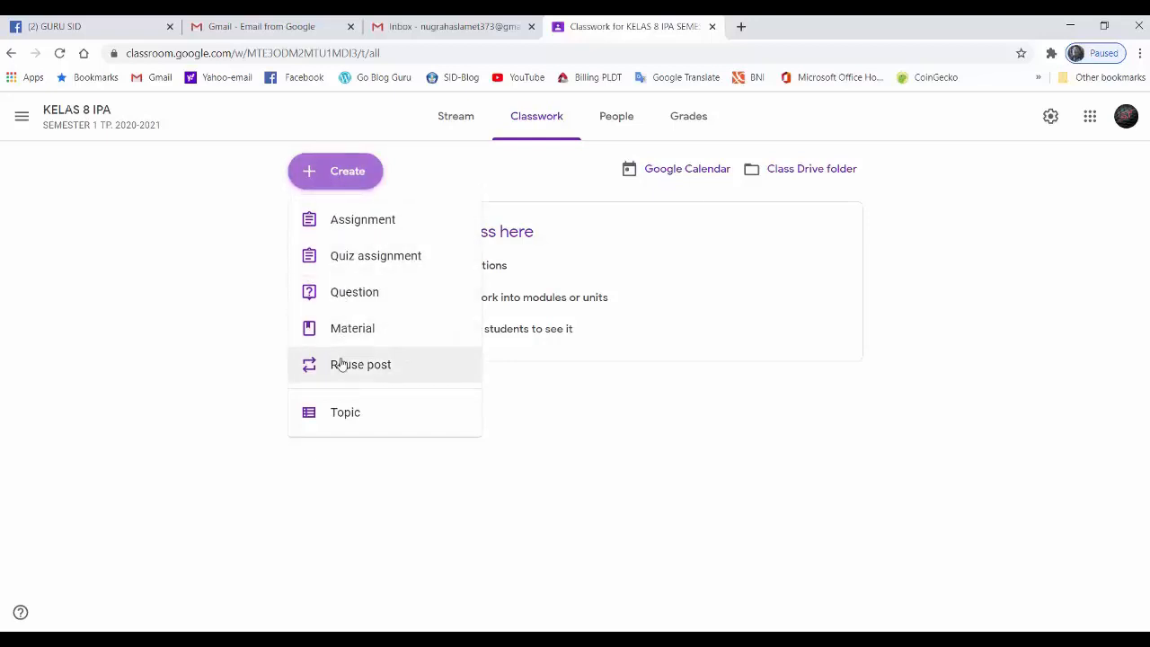
left_click(342, 415)
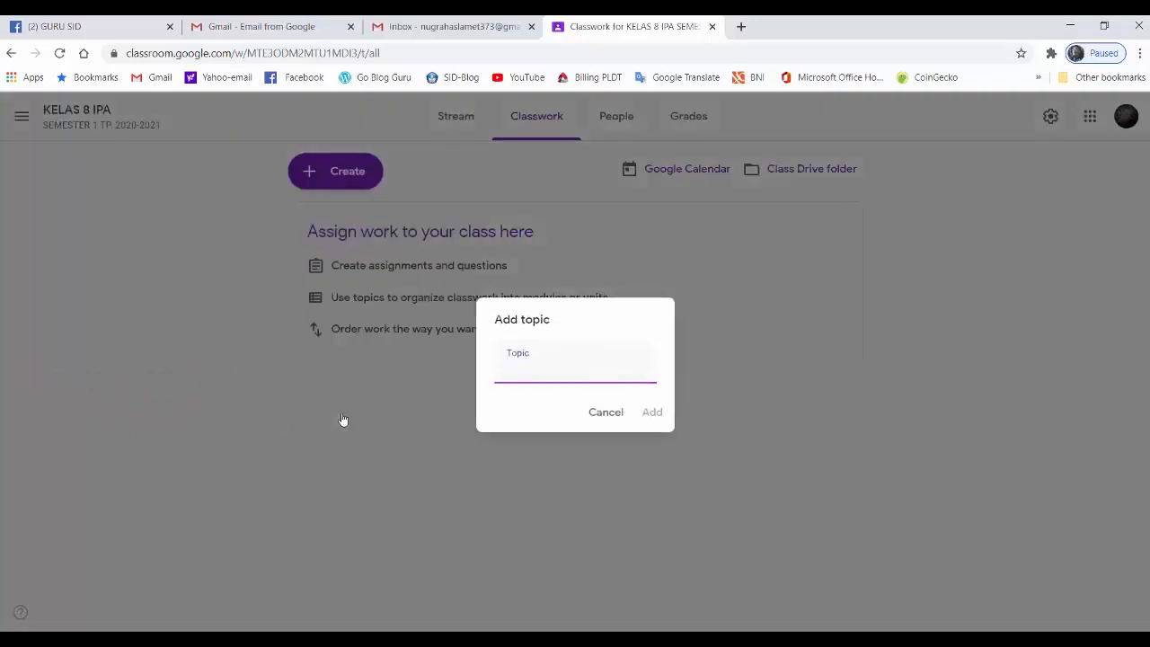
type("Materi P")
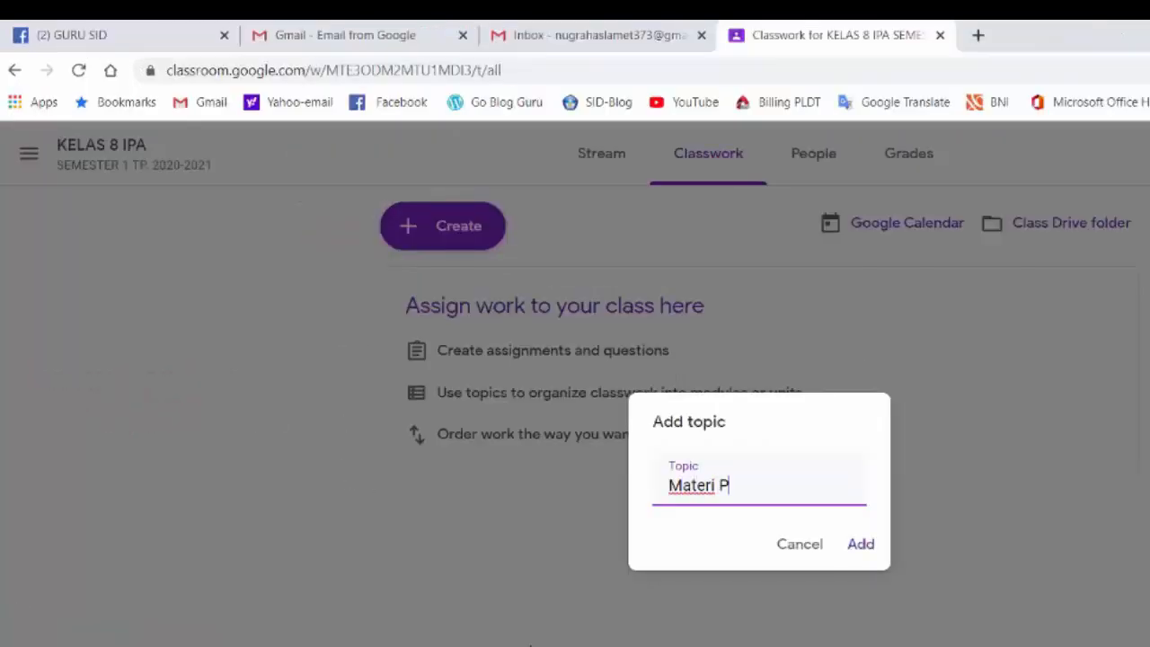
type("elajaran")
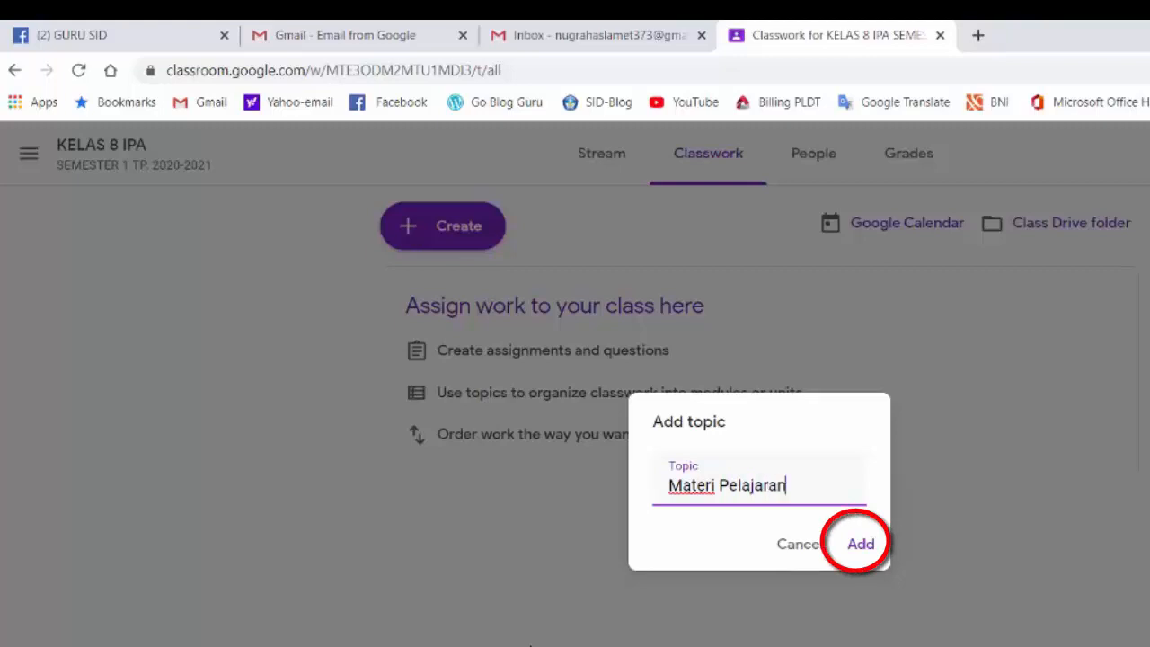
key("Return")
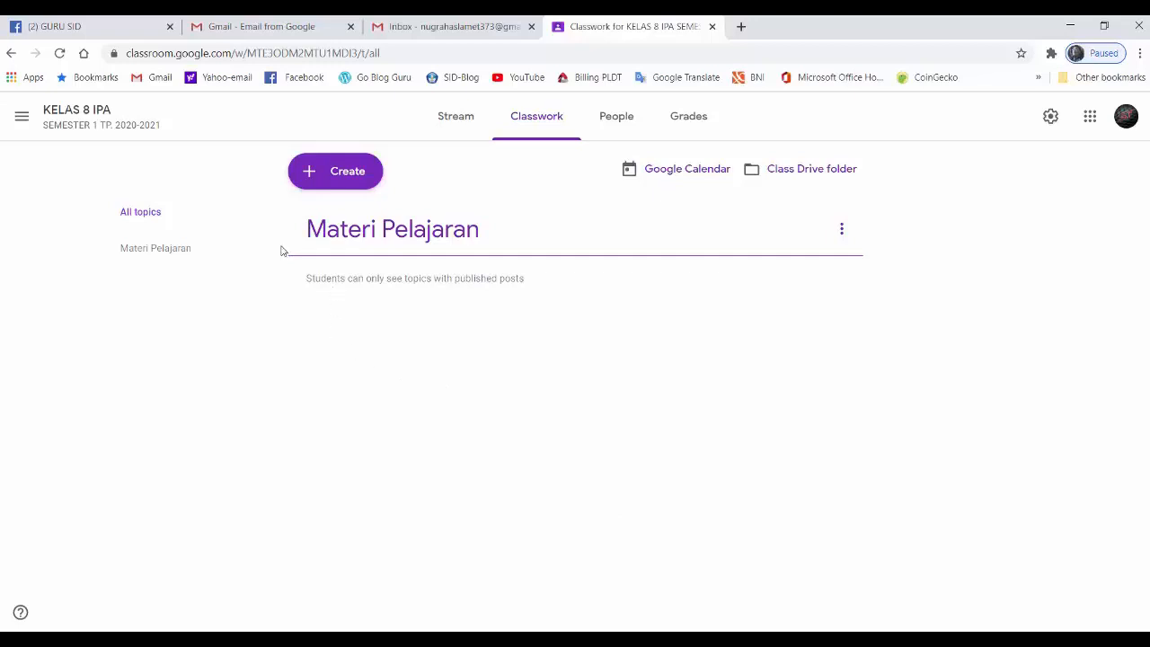
- Add a second classwork topic named "Slide Presentasi"
left_click(315, 180)
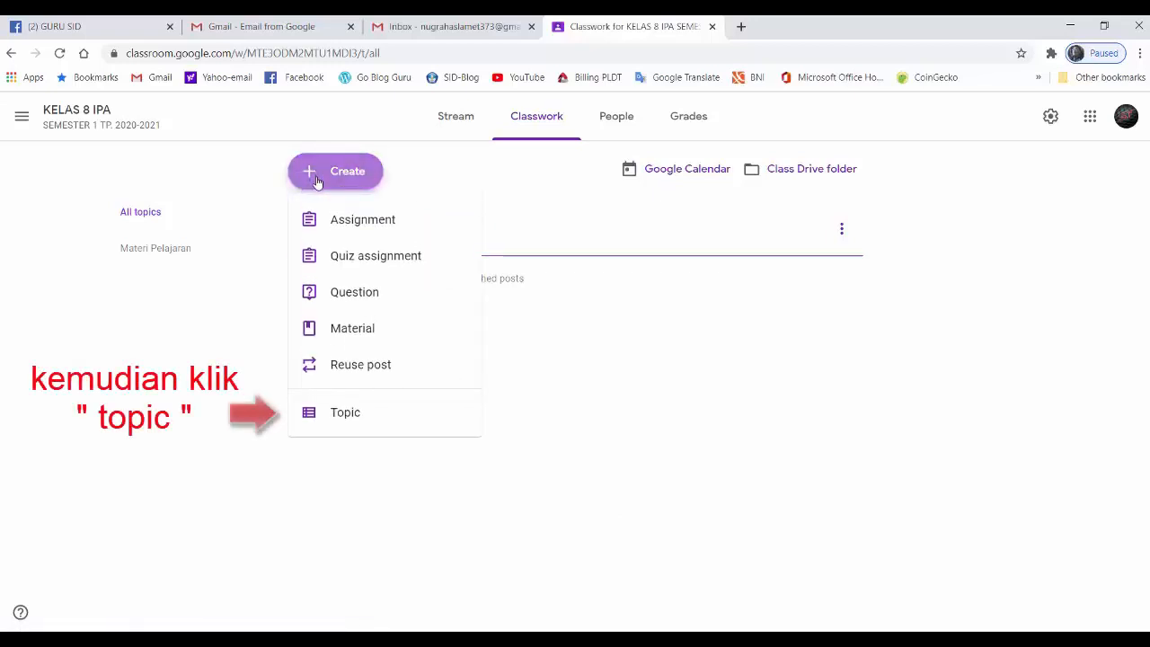
left_click(329, 411)
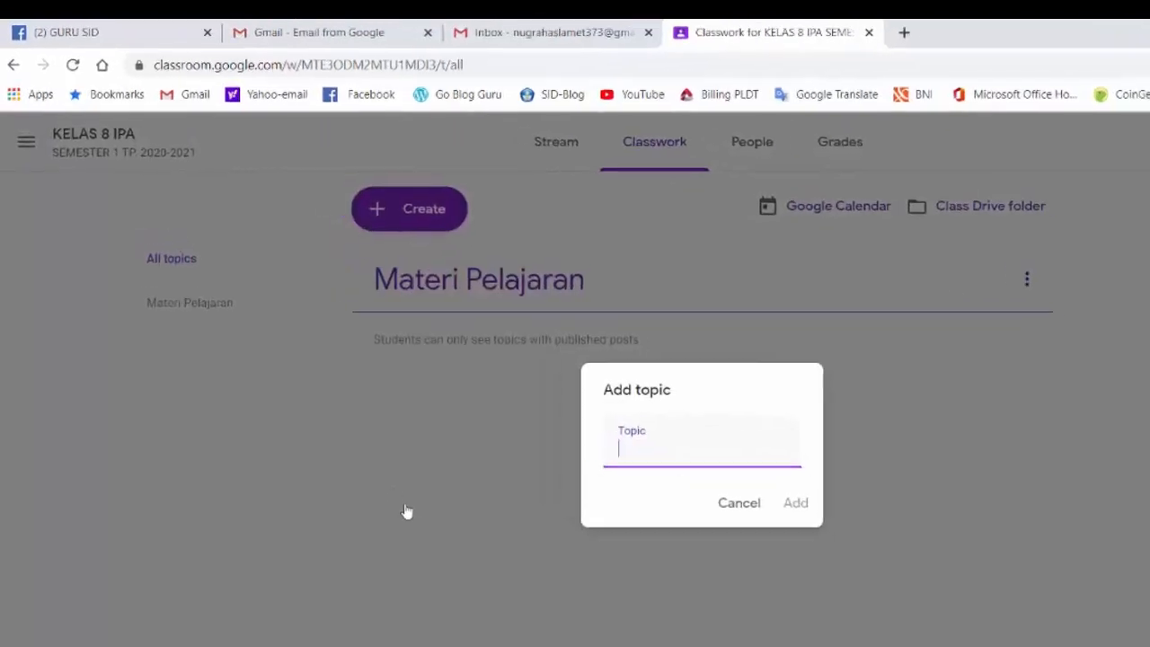
type("Slide")
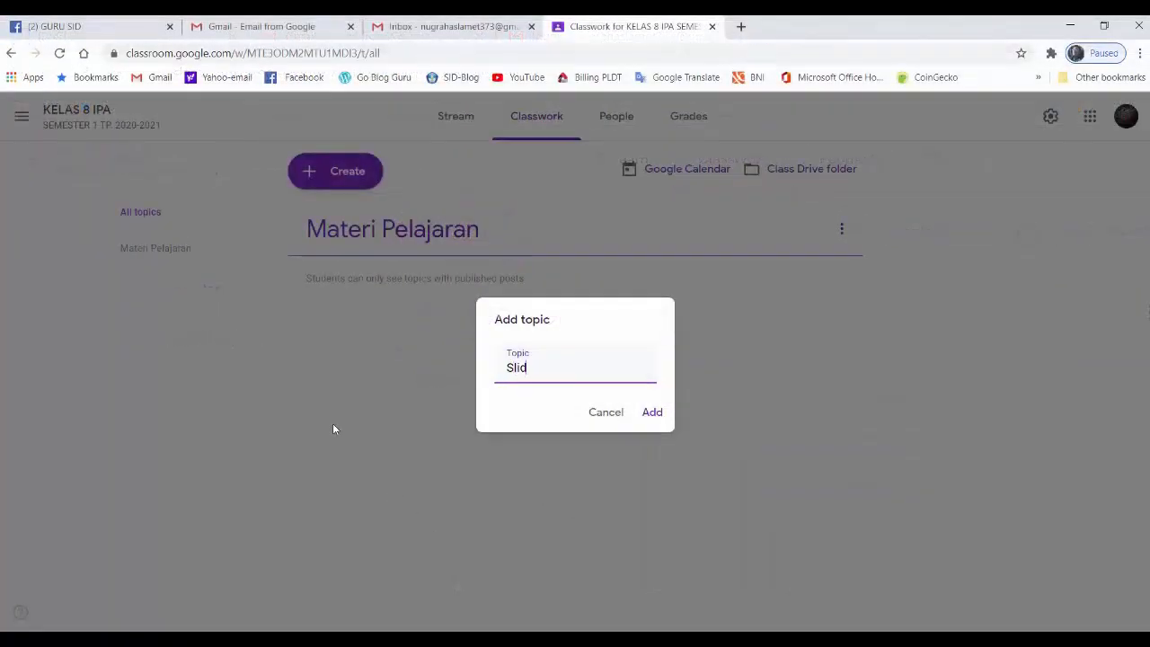
type(" Presentasi")
left_click(652, 411)
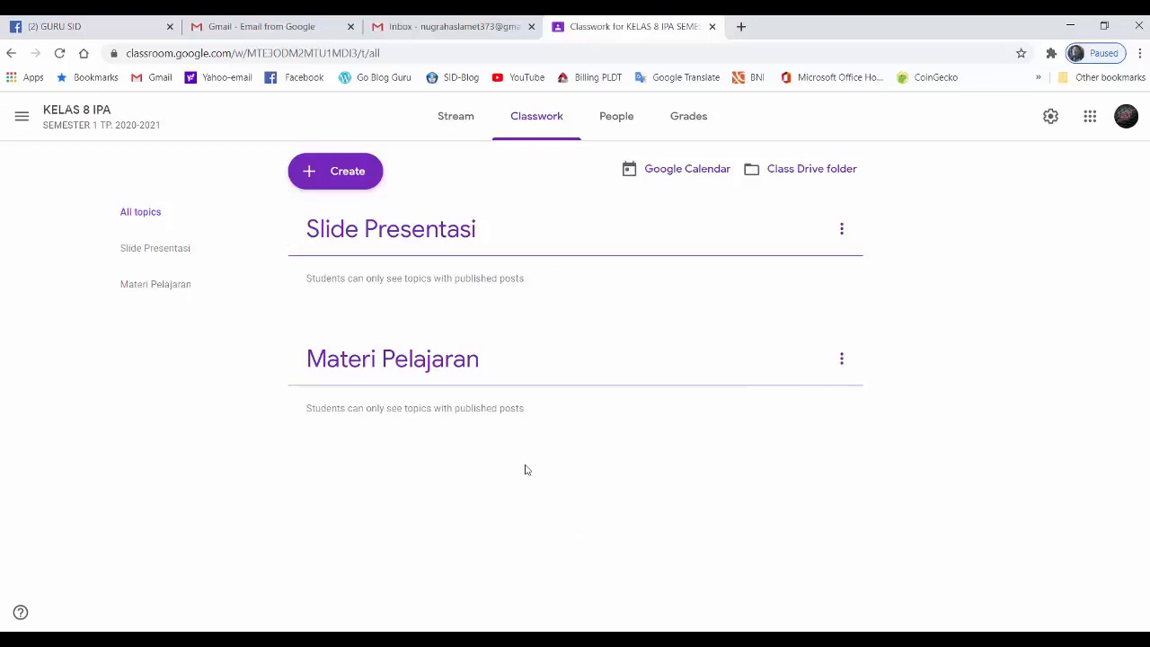
- Add a third classwork topic named "Video Pembelajaran"
left_click(331, 173)
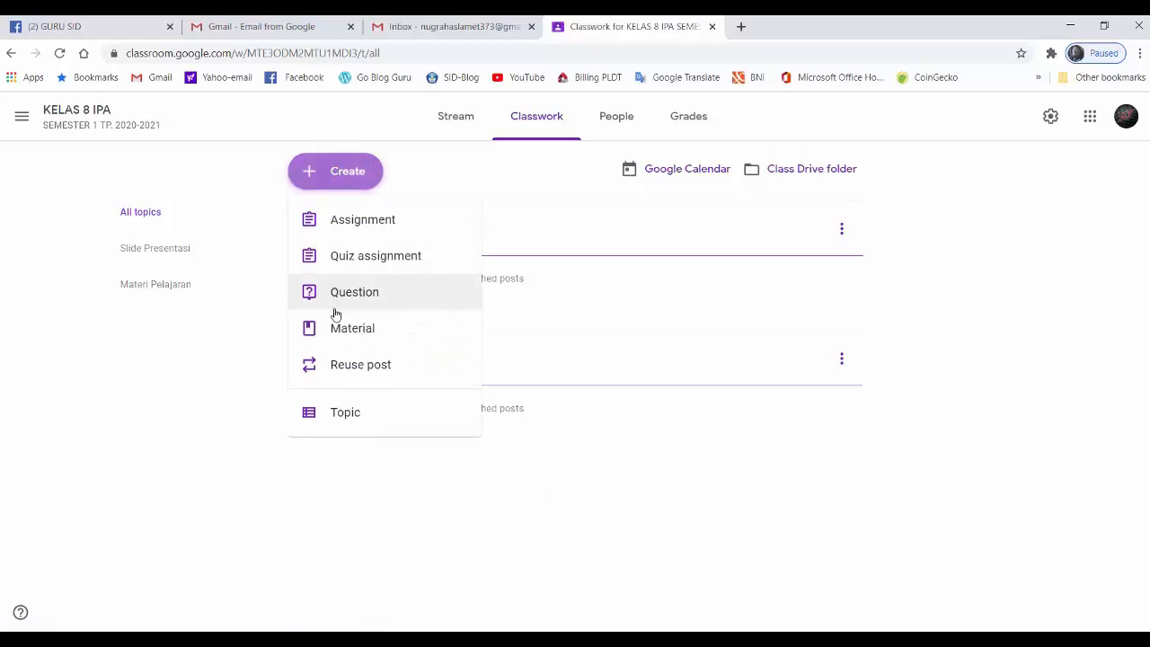
left_click(344, 418)
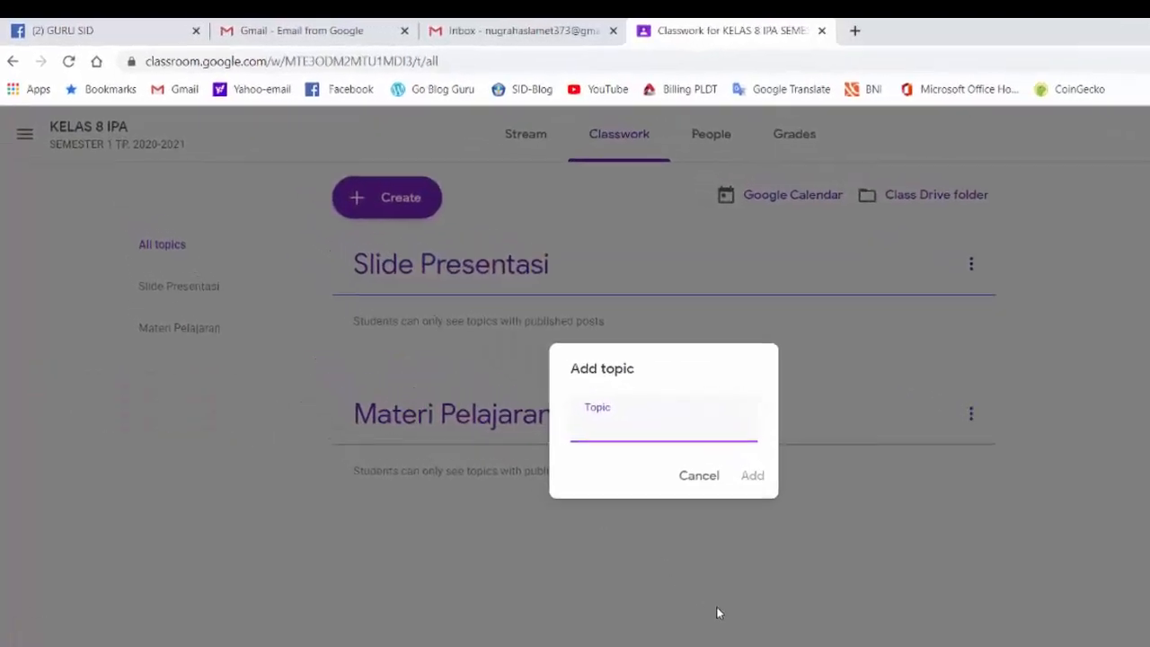
type("Video Pe")
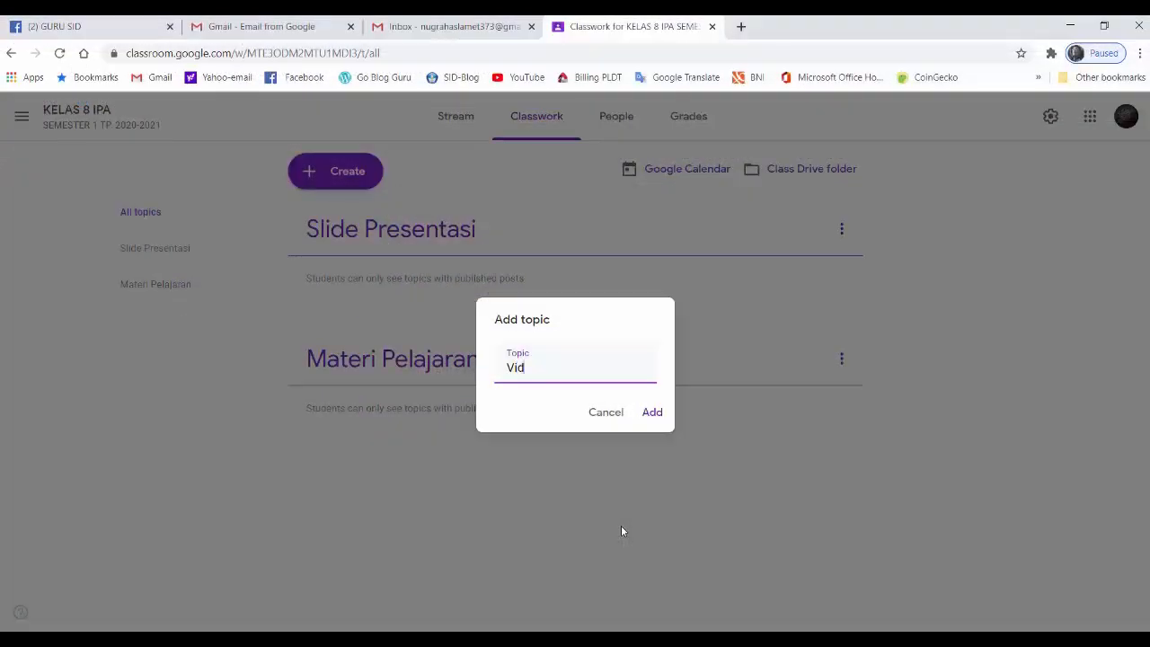
type("mbelajaran")
left_click(649, 416)
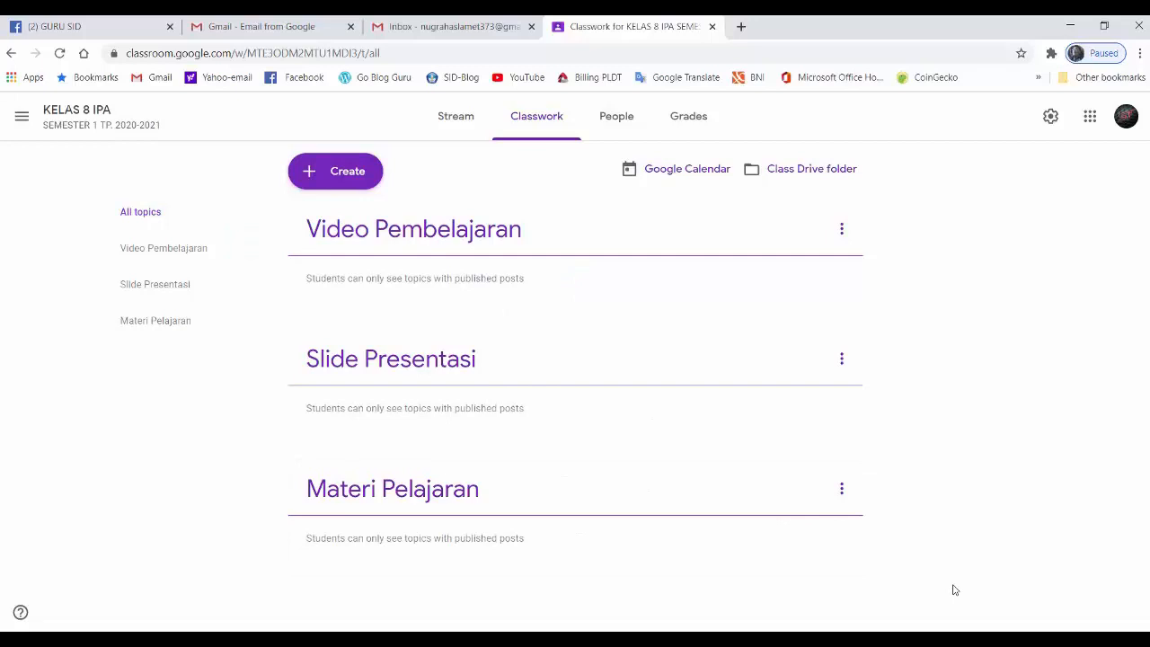
- Add a fourth classwork topic named "Latihan Soal"
left_click(320, 177)
left_click(342, 419)
type("Latihan ")
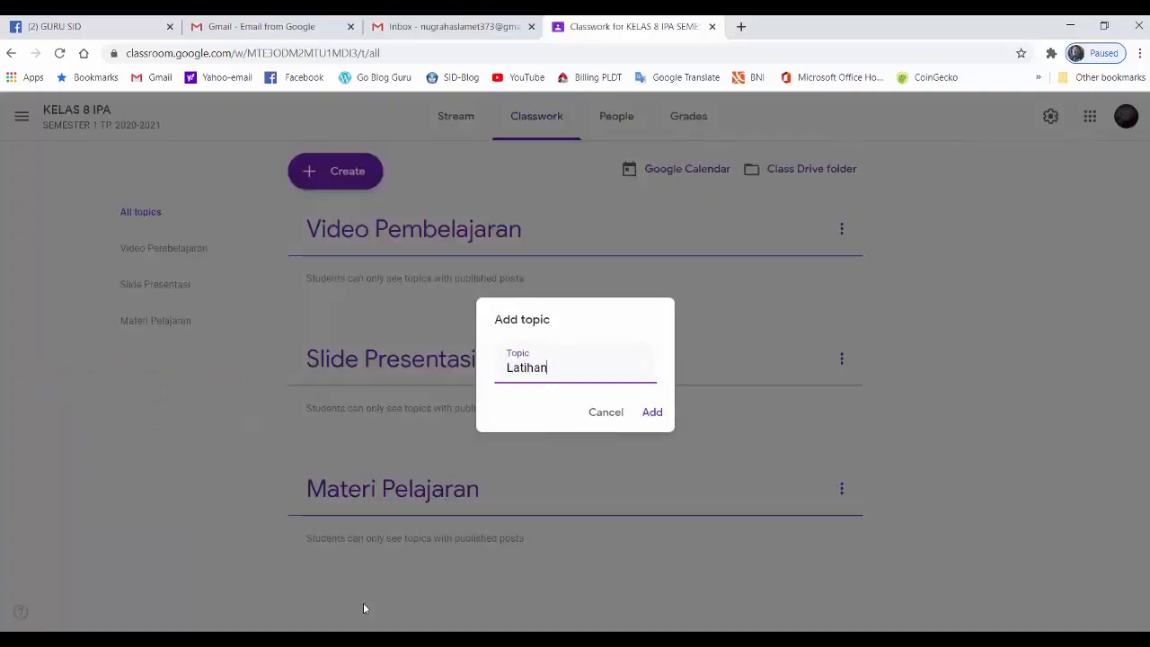
type("Soal")
left_click(650, 413)
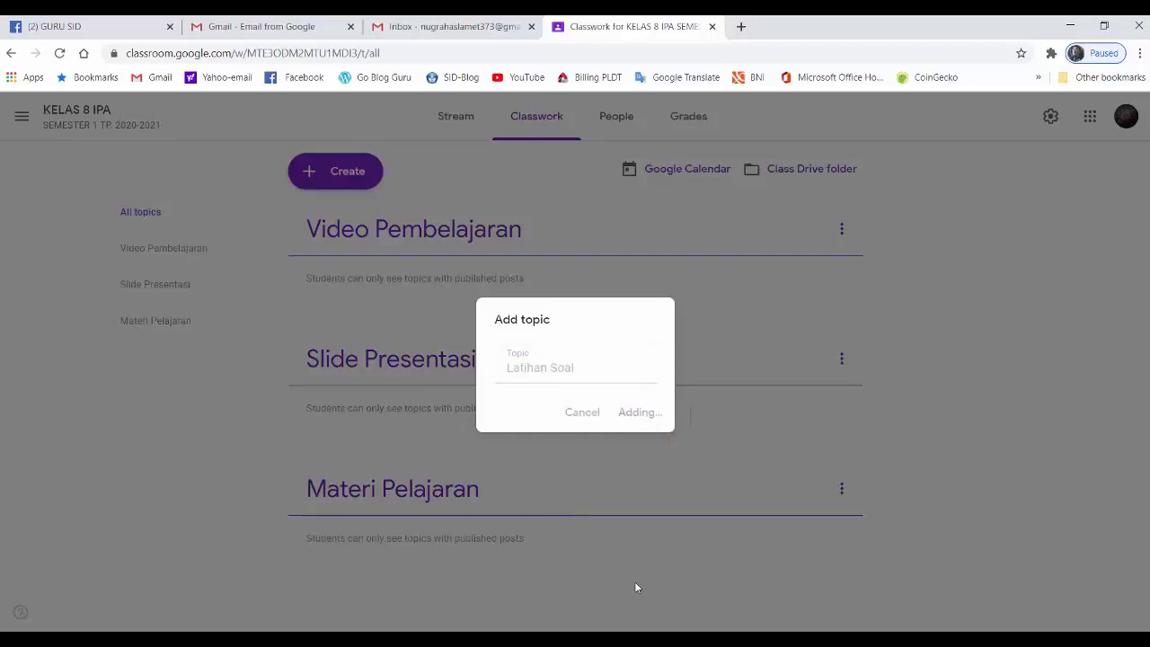
- Reorder the classwork topics to Materi Pelajaran, Slide Presentasi, Video Pembelajaran, Latihan Soal
scroll(951, 581, "down", 1)
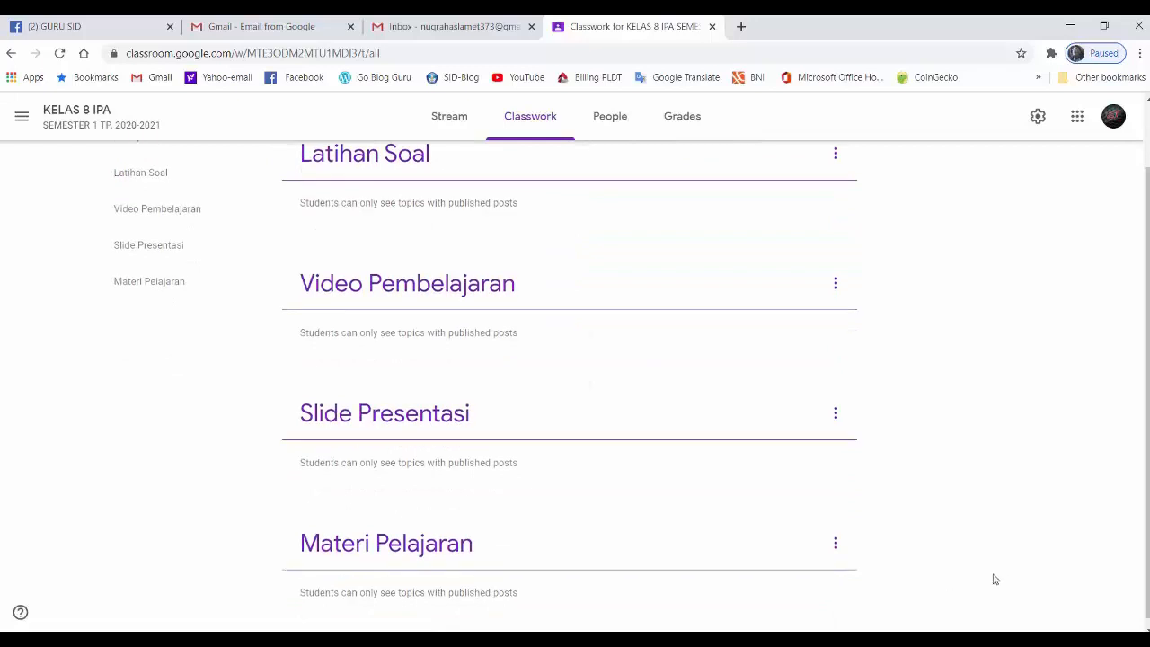
scroll(1011, 574, "down", 1)
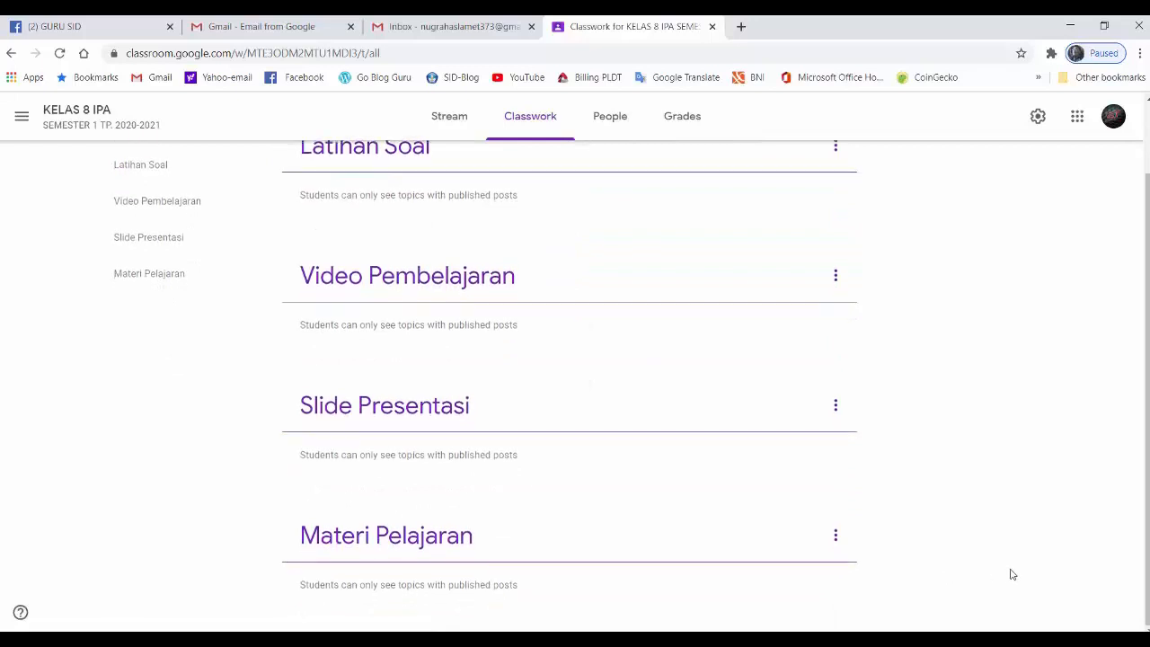
scroll(1011, 574, "up", 1)
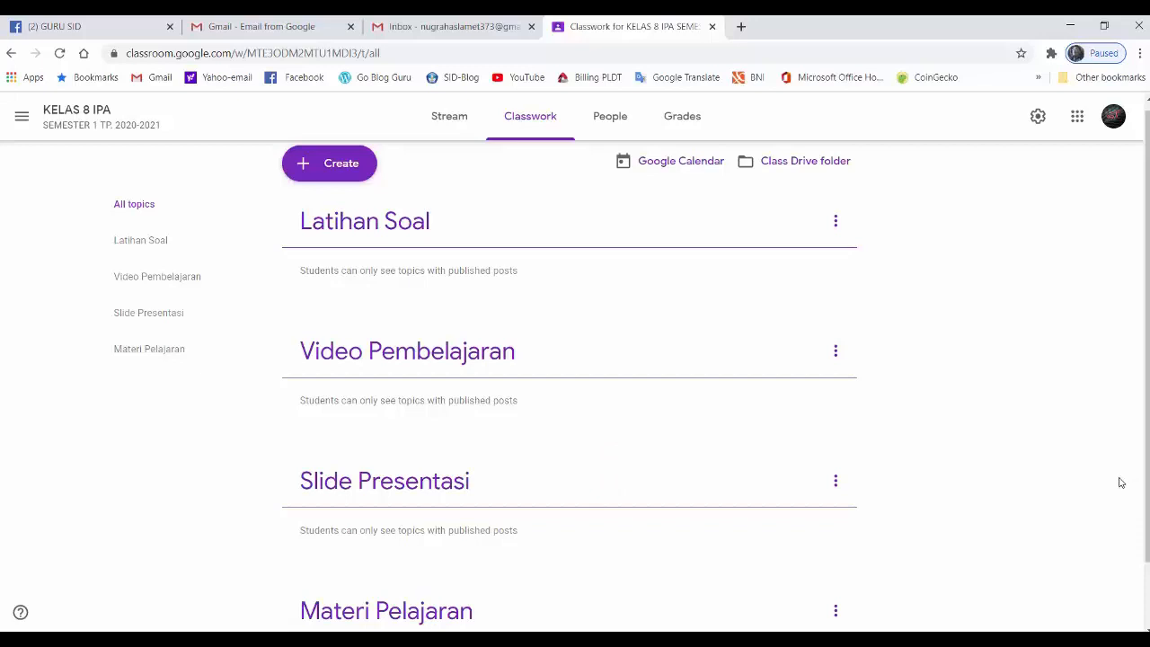
scroll(1119, 482, "up", 1)
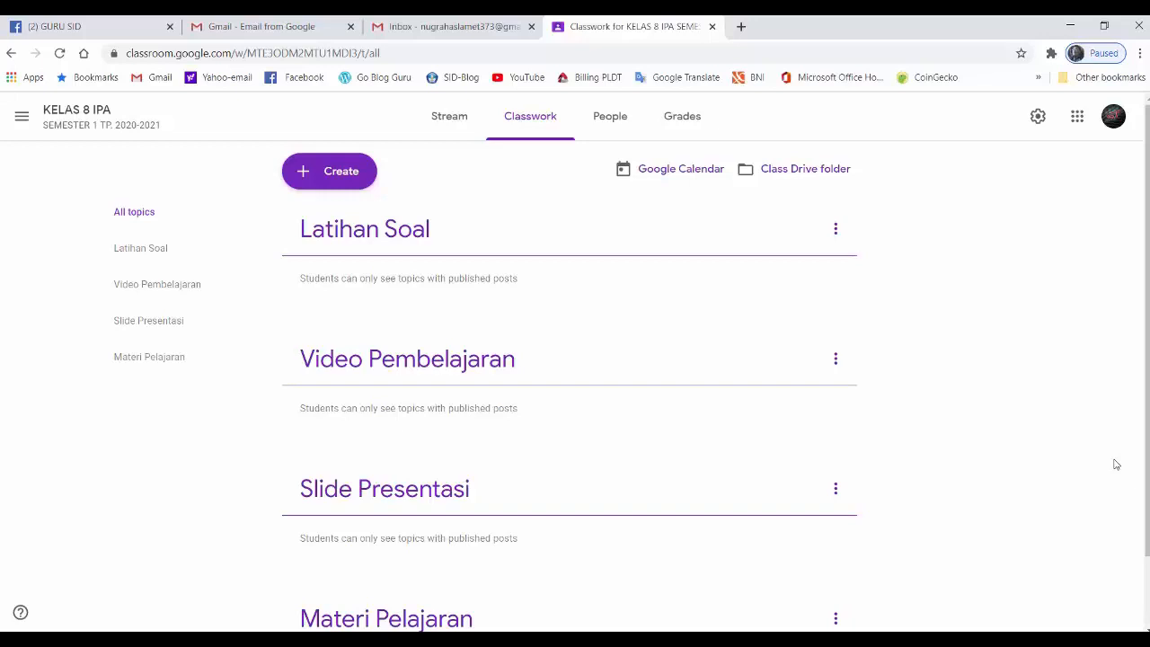
left_click_drag(554, 592, 500, 216)
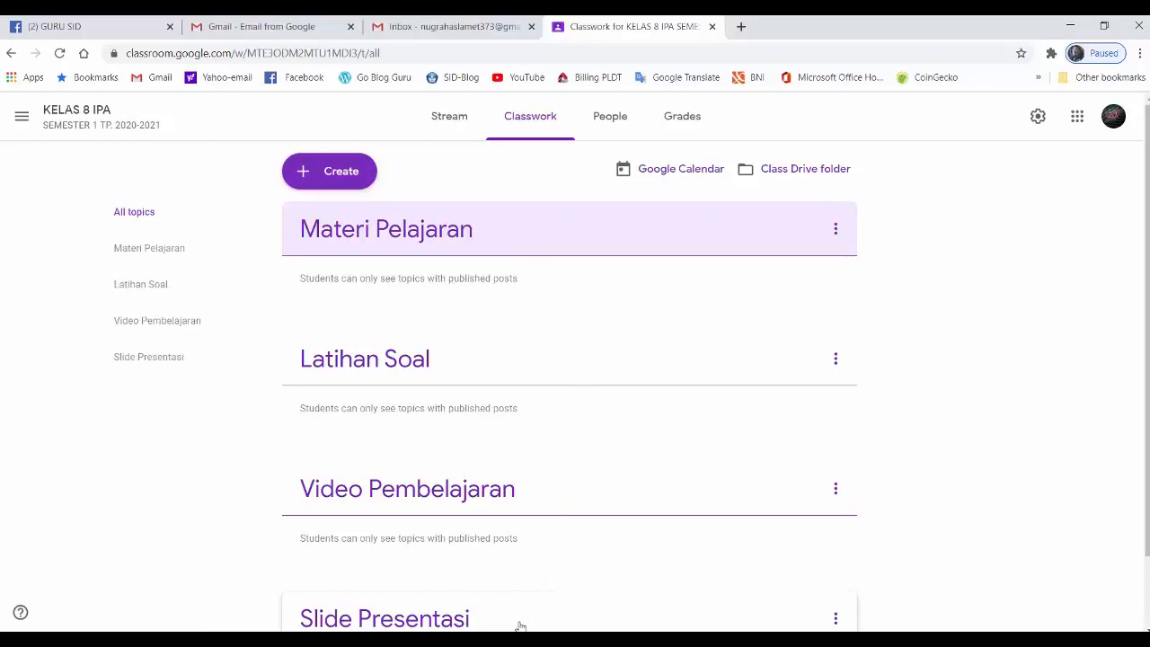
left_click_drag(516, 623, 508, 342)
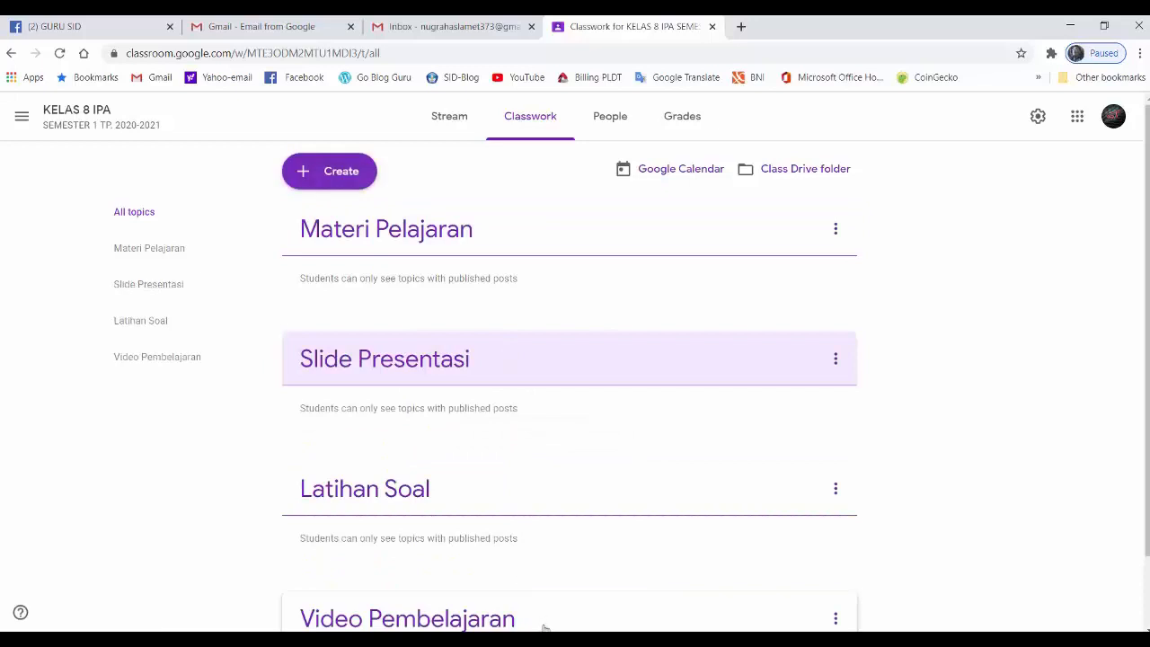
left_click_drag(543, 623, 530, 476)
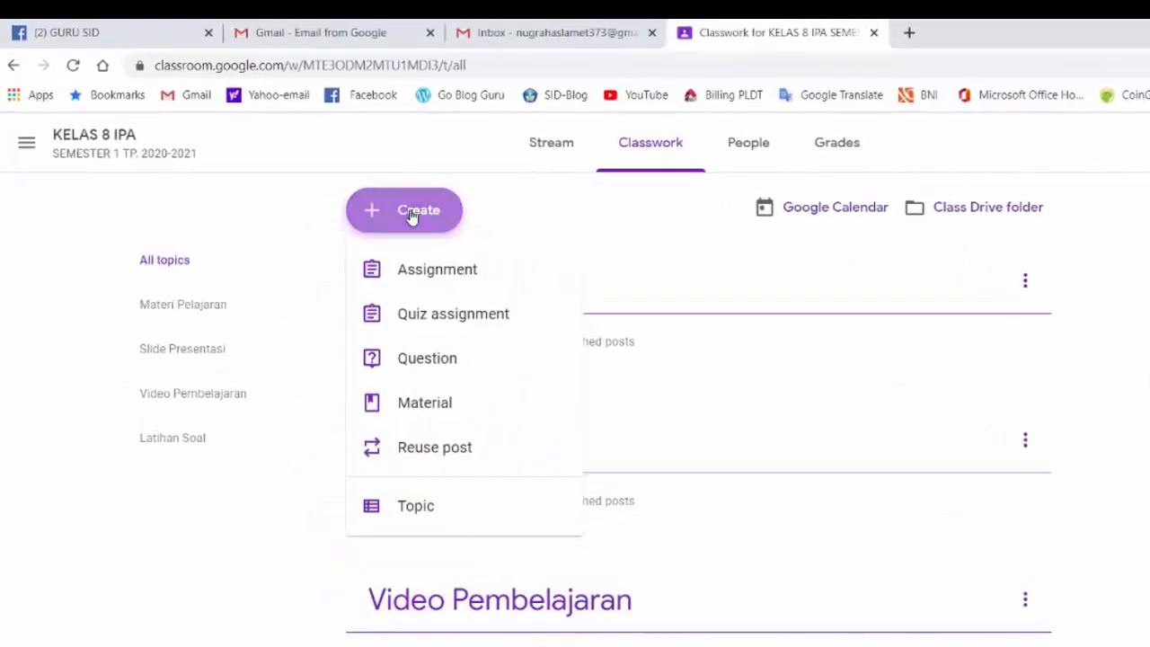
- Create a new material post with the title "Gerak pada makhluk hidup"
left_click(423, 403)
left_click(139, 213)
type("Gerak")
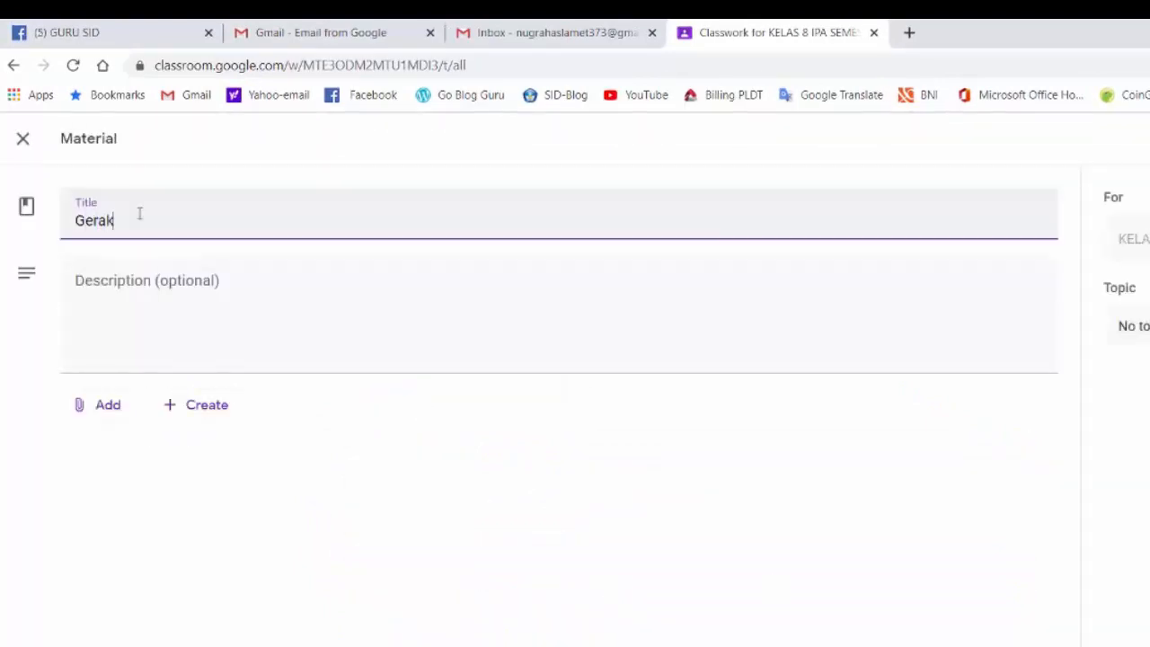
type(" pada makhluk ")
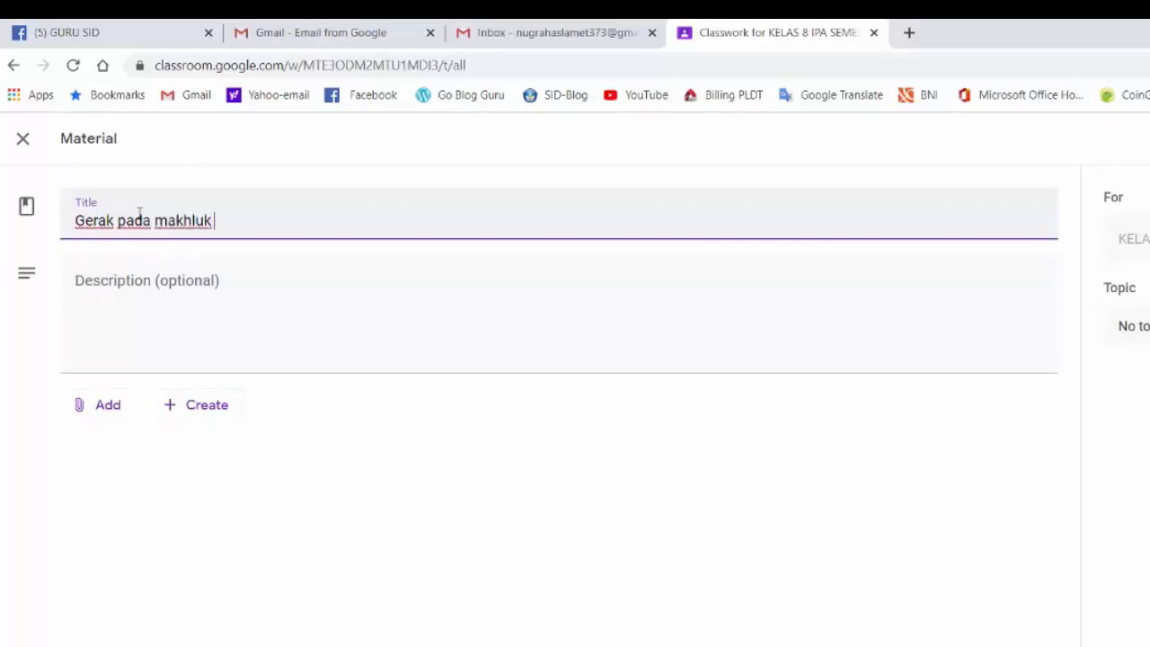
type("hidup")
- Attach the PDF "Materi Gerak pada Makhluk Hidup. Kls 8 Sem-I" to the material, uploading it from the Materi Kelas 8 folder inside Documents' PPT BAHAN AJAR folder
left_click(100, 410)
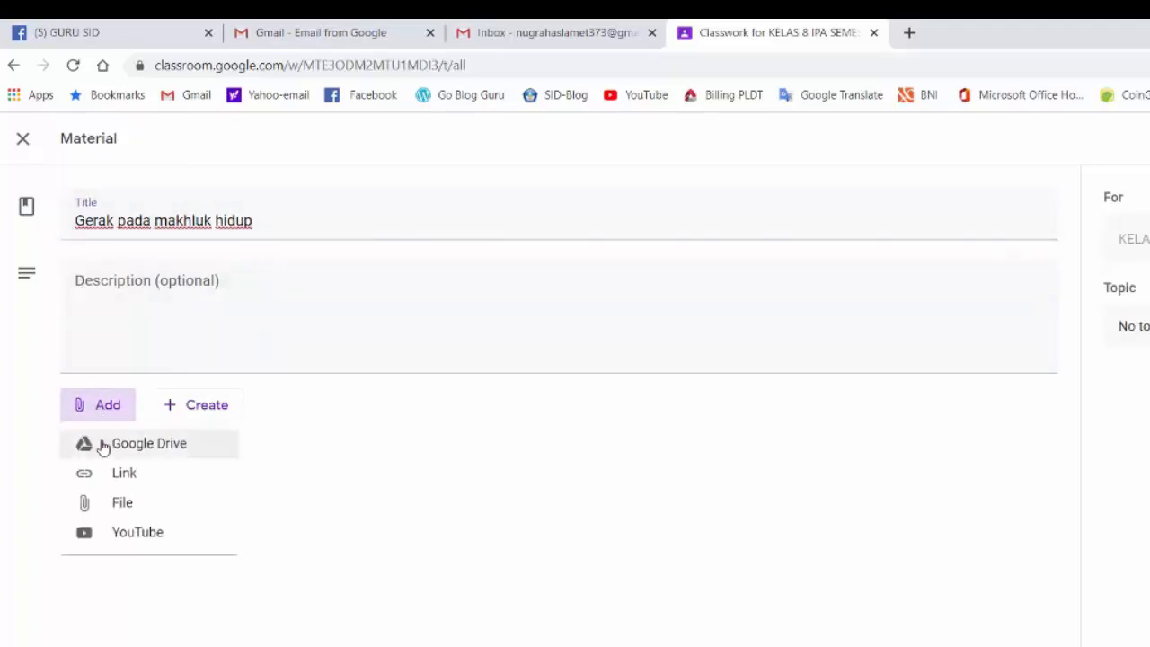
left_click(114, 503)
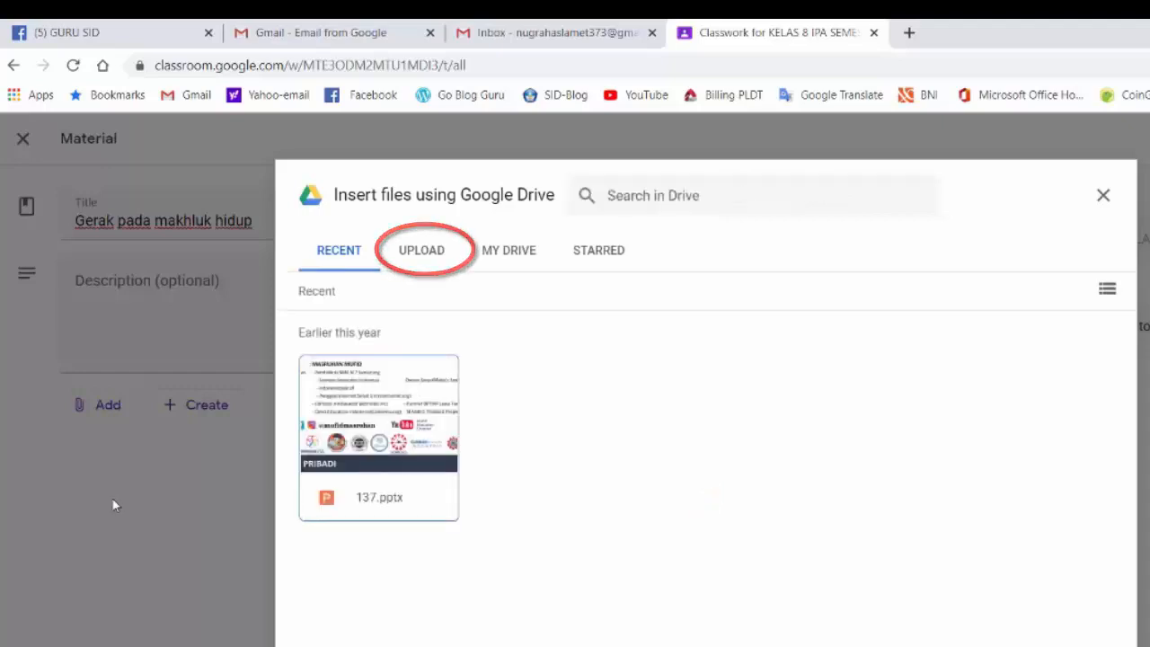
left_click(421, 250)
left_click(685, 542)
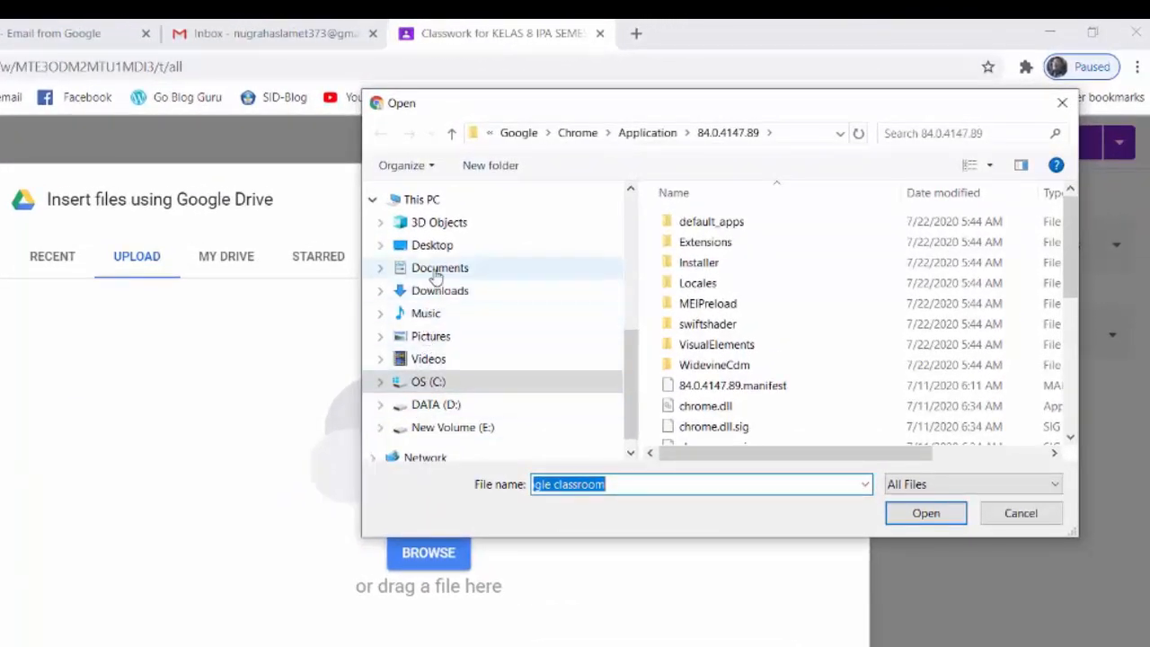
left_click(437, 269)
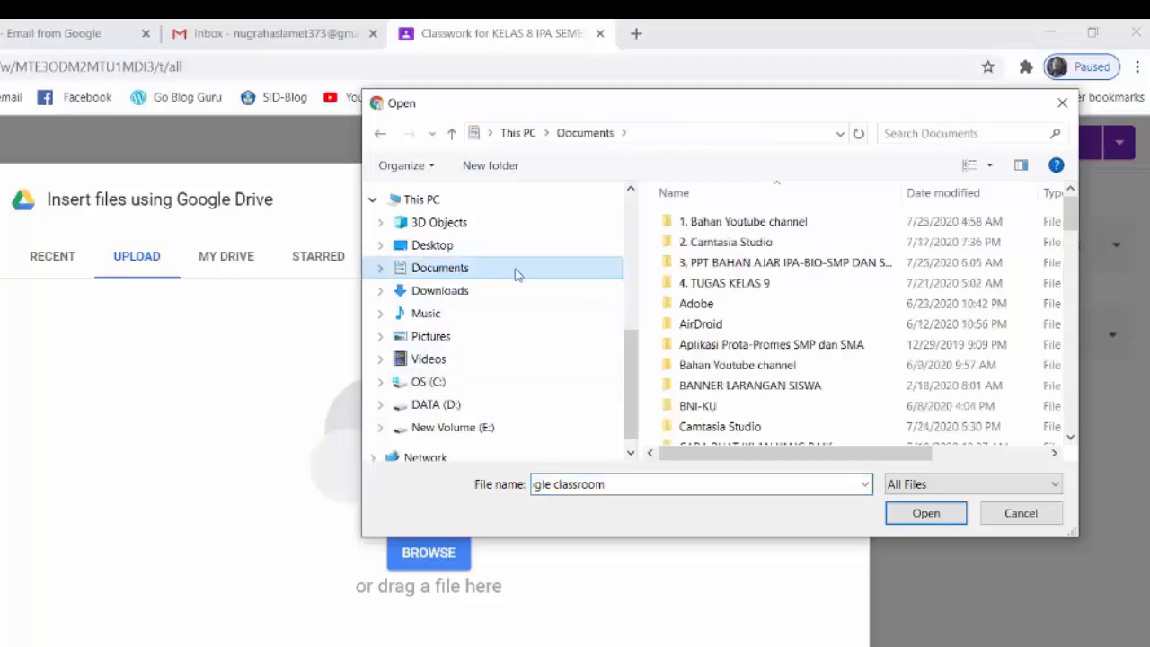
left_click(709, 266)
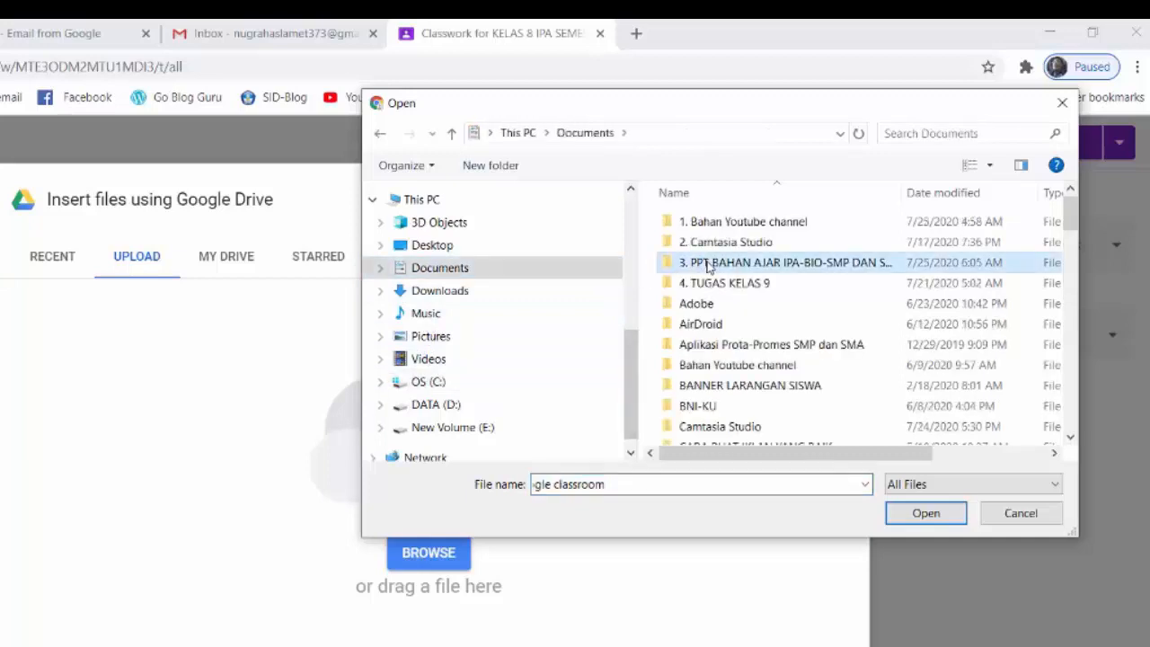
double_click(709, 266)
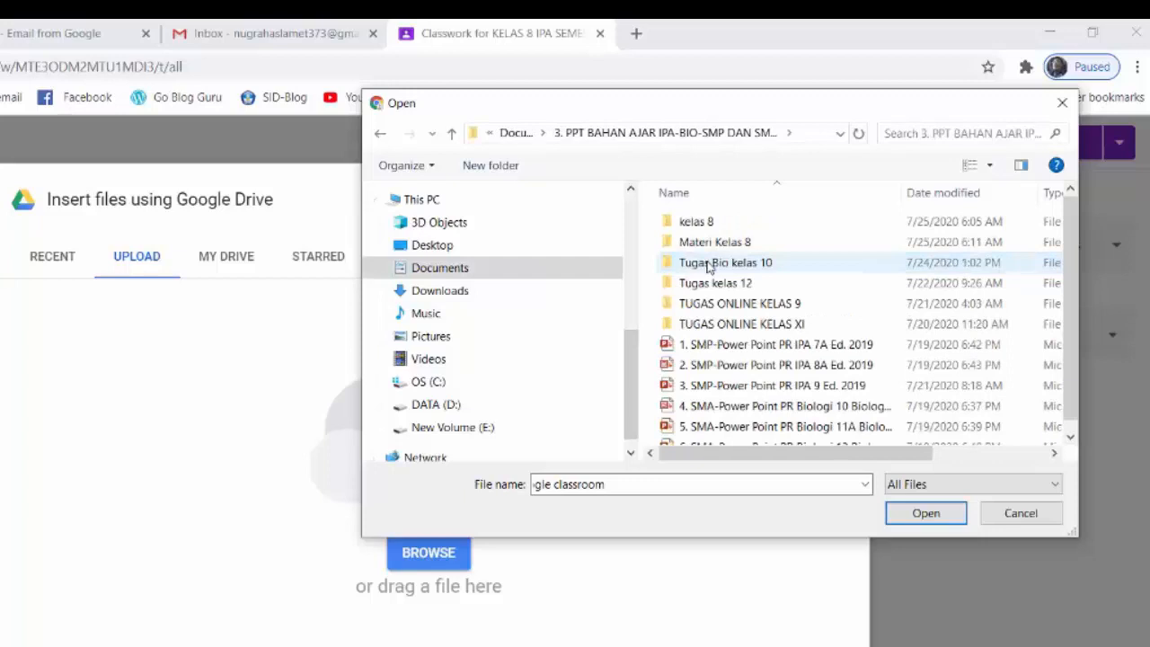
left_click(710, 252)
double_click(709, 247)
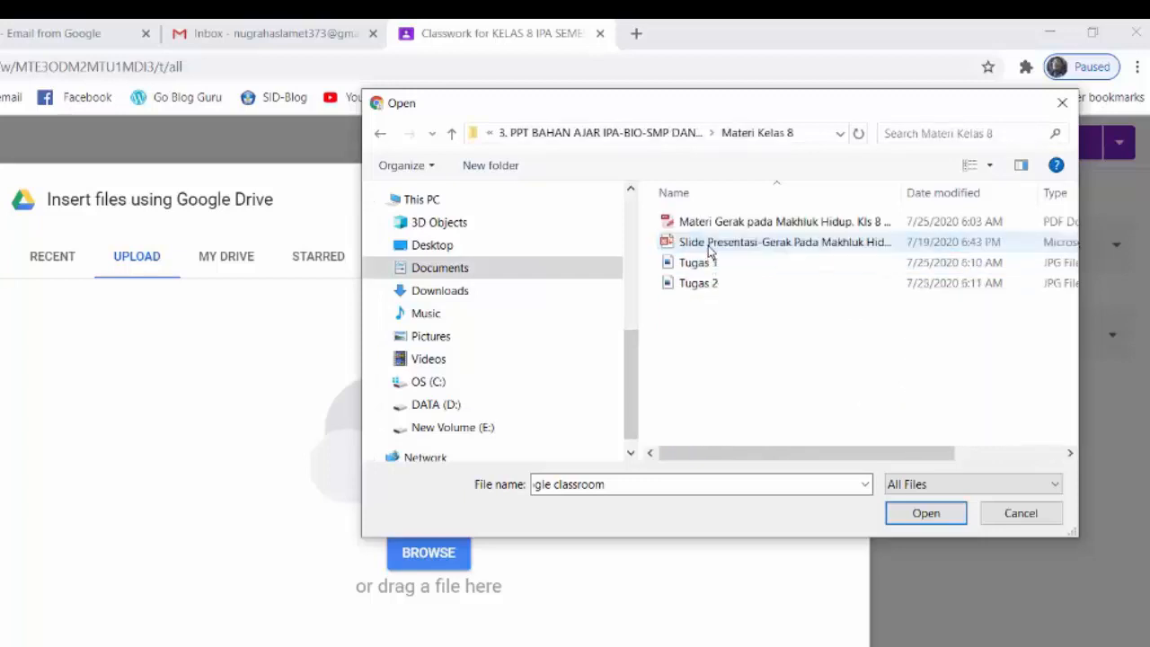
left_click(706, 224)
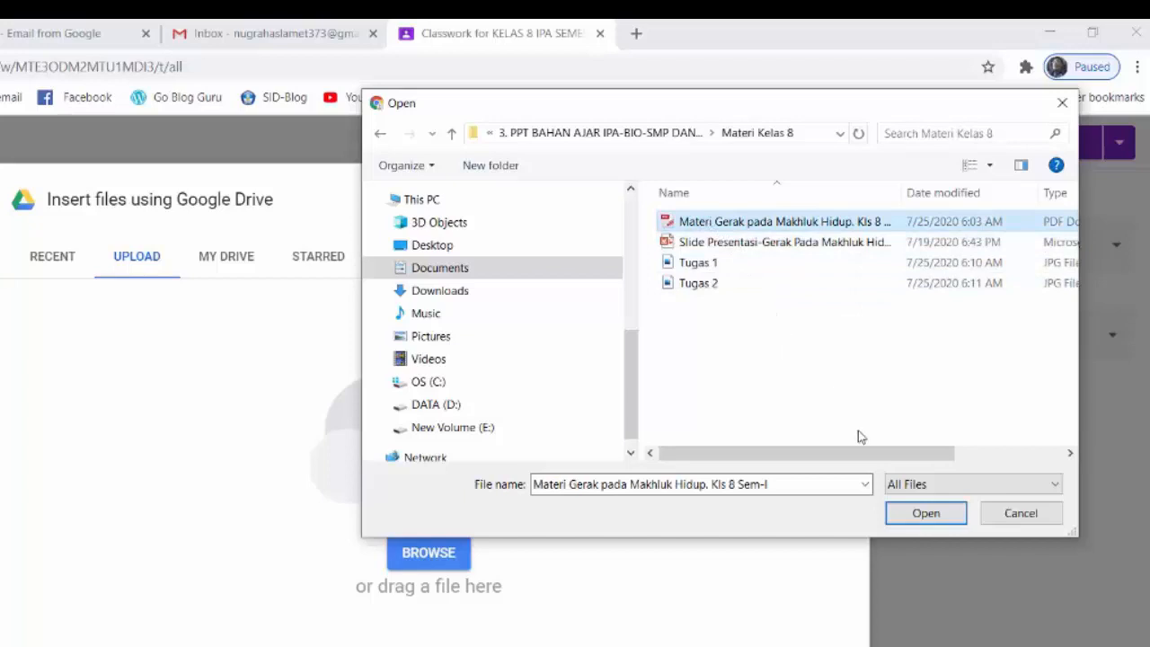
left_click(900, 518)
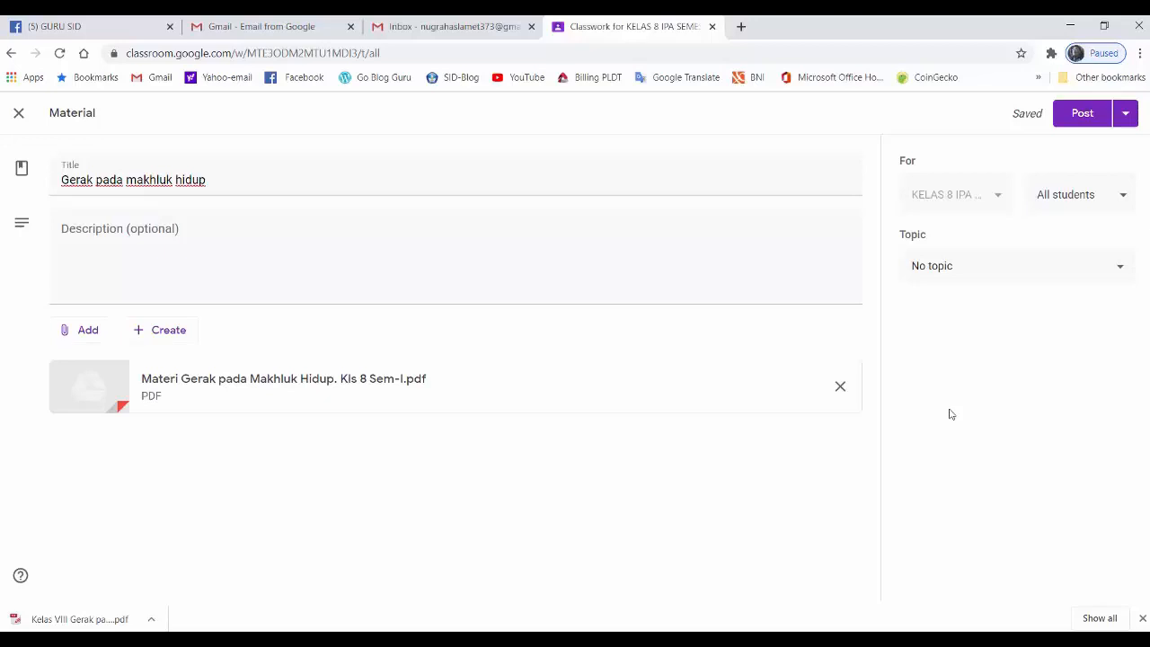
- Enter the material's description "Materi yang akan dipelajari pada Bab ini yaitu :" followed by the lines "1. Gerak pada tumbuhan" and "2. Gerak pada hewan"
left_click(94, 230)
type("Materi yang akan dipelajari pada Bab i")
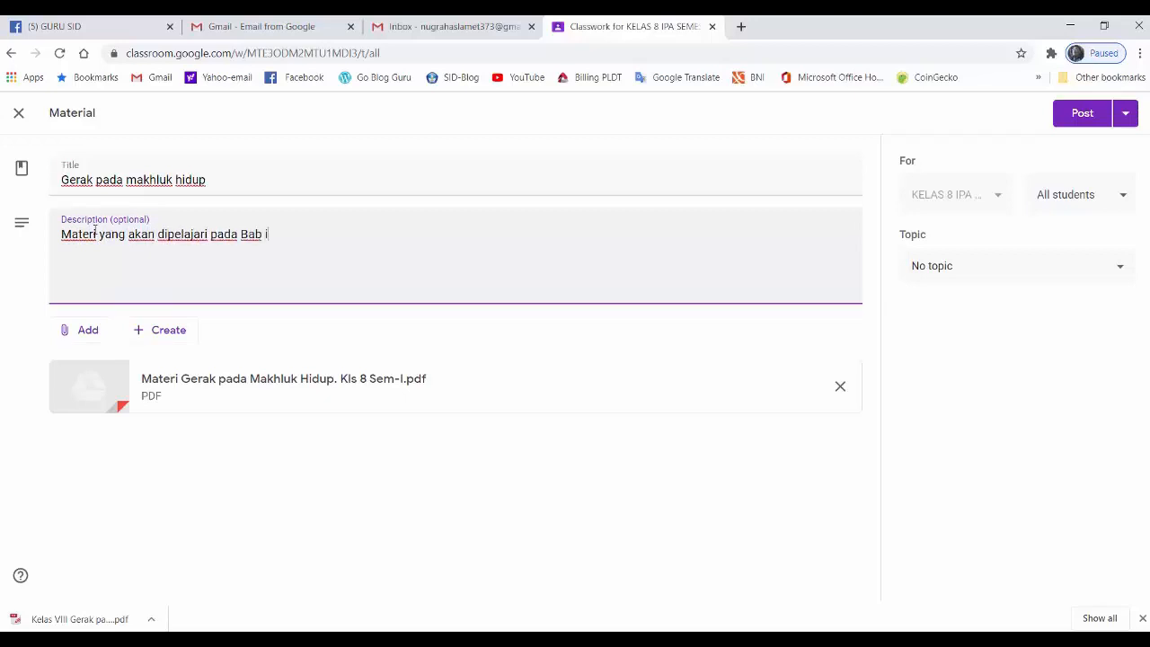
type("ni yaitu : ")
type("1. Gerak p")
type("ada")
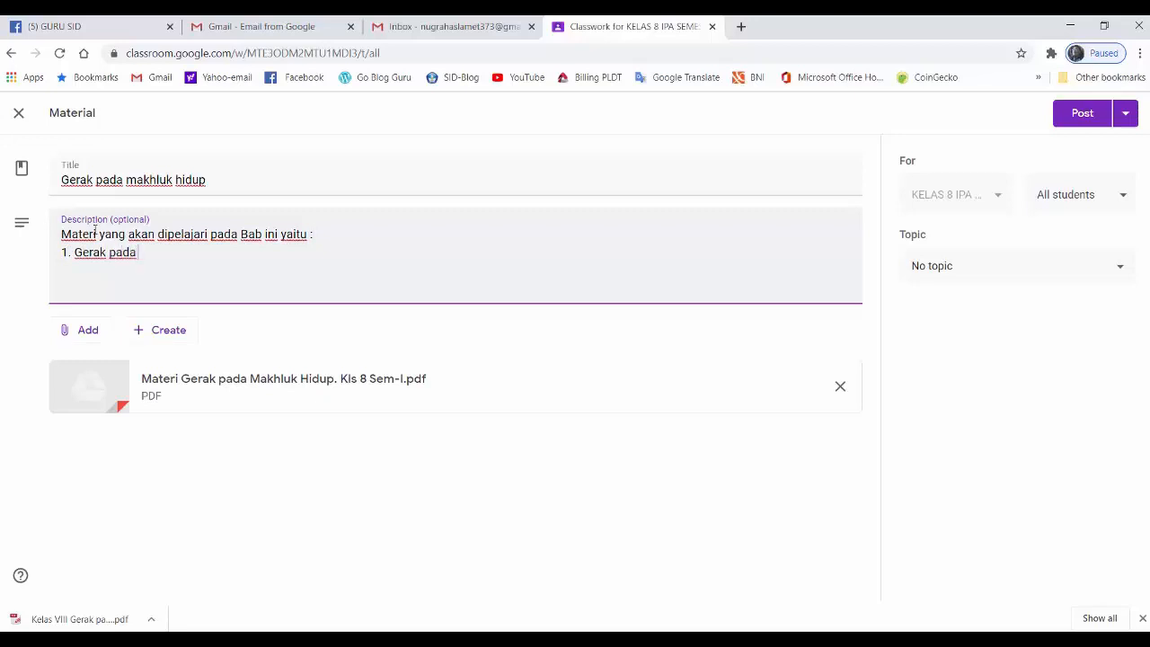
type(" tumbuhan")
key("Return")
type("2. Gerak pada ")
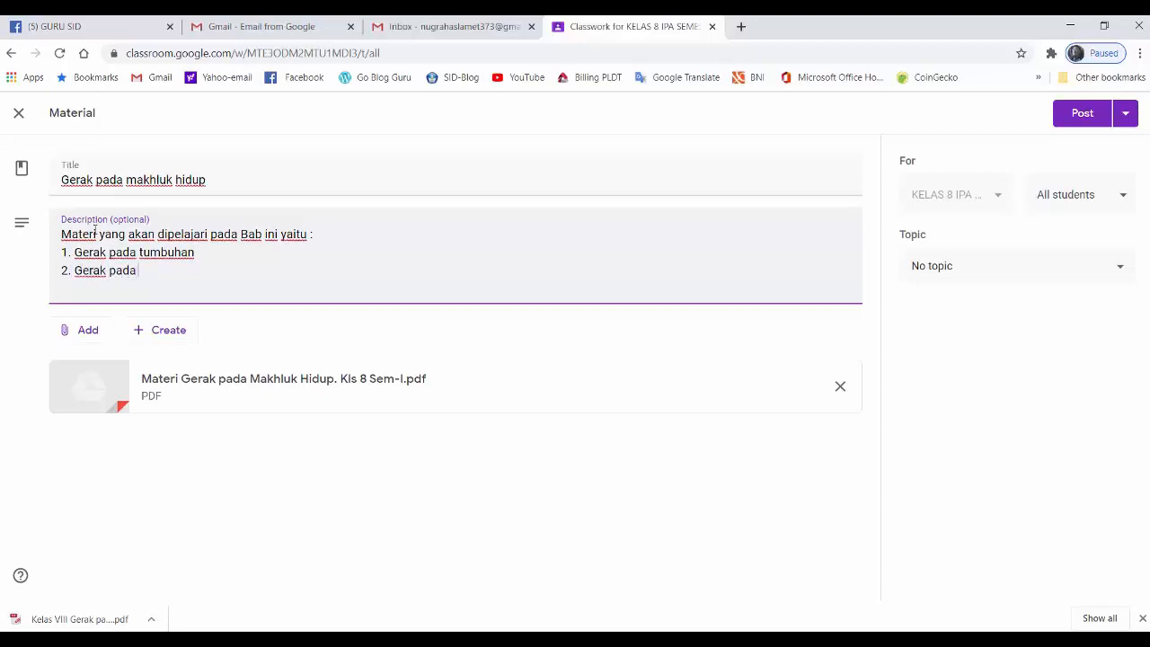
type("hewan")
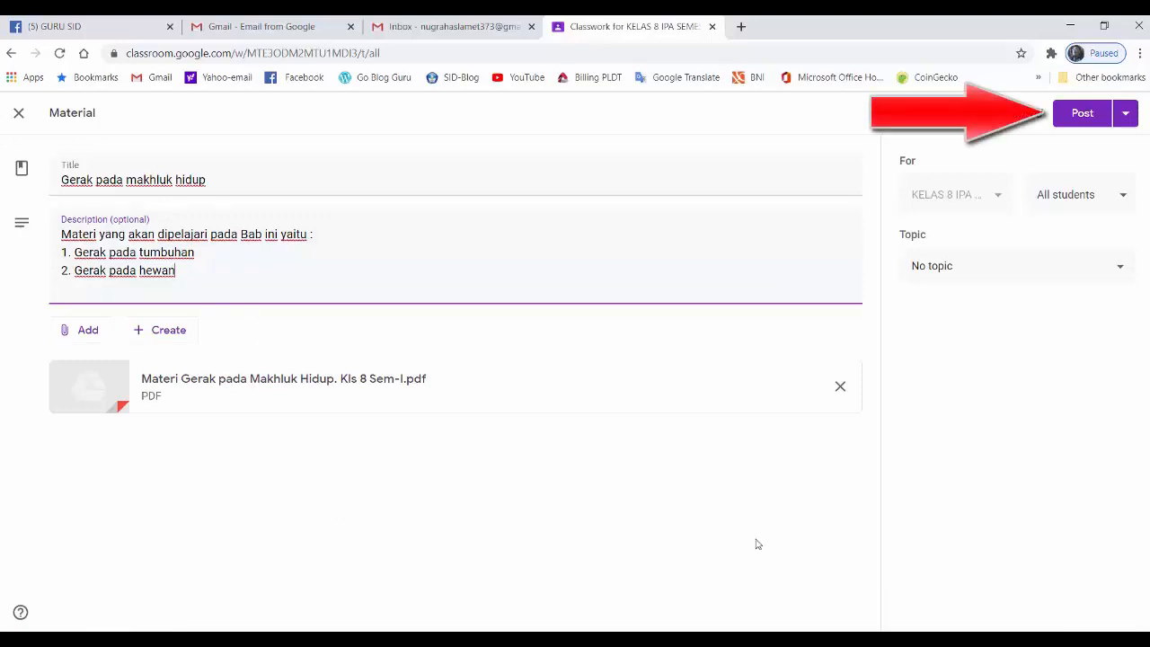
- Post the "Gerak pada makhluk hidup" material and move it under the Materi Pelajaran topic
left_click(1077, 117)
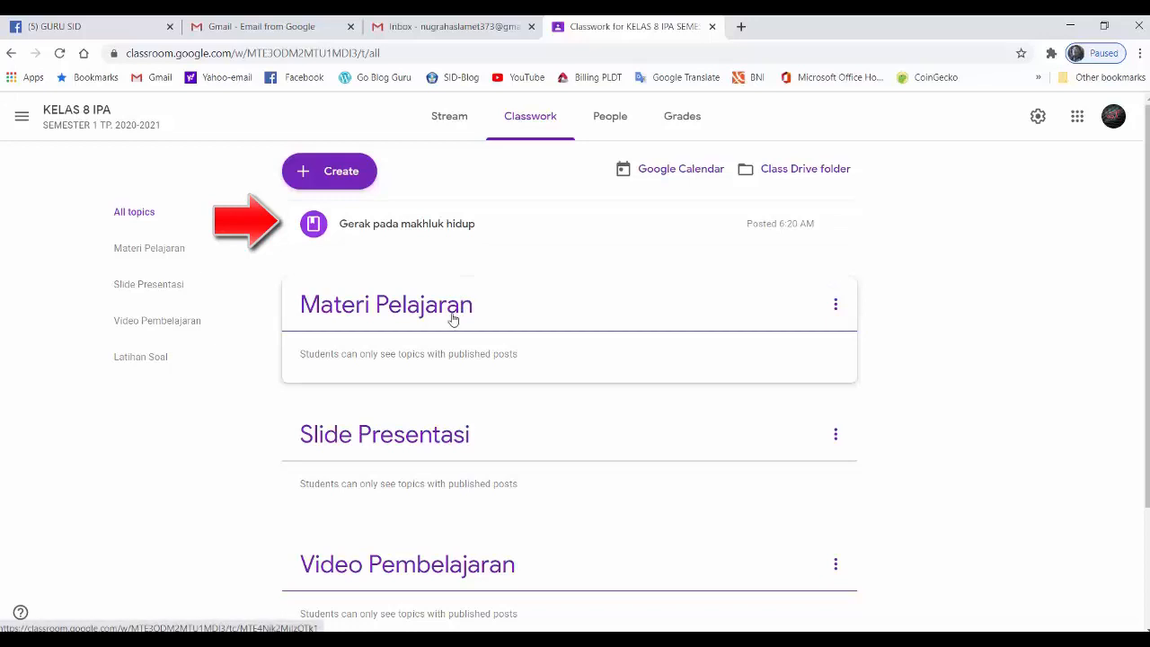
left_click(456, 241)
left_click_drag(455, 240, 422, 298)
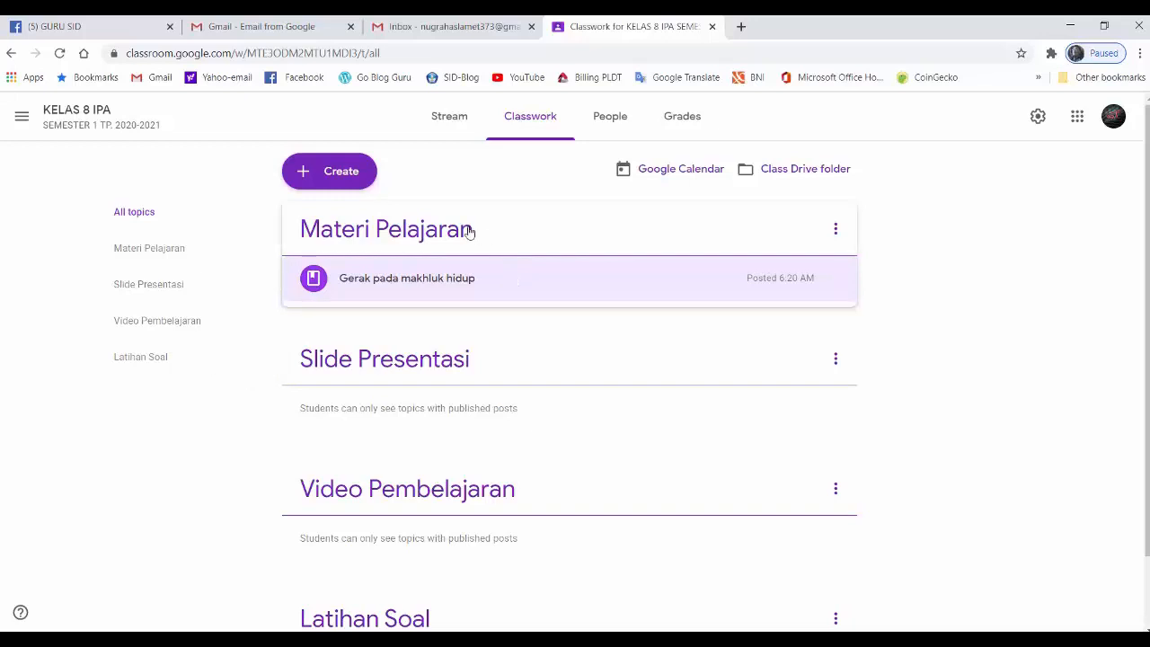
- Create a new material post titled "Slide presentasi Bab 1 - Gerak pada makhluk hidup"
left_click(323, 176)
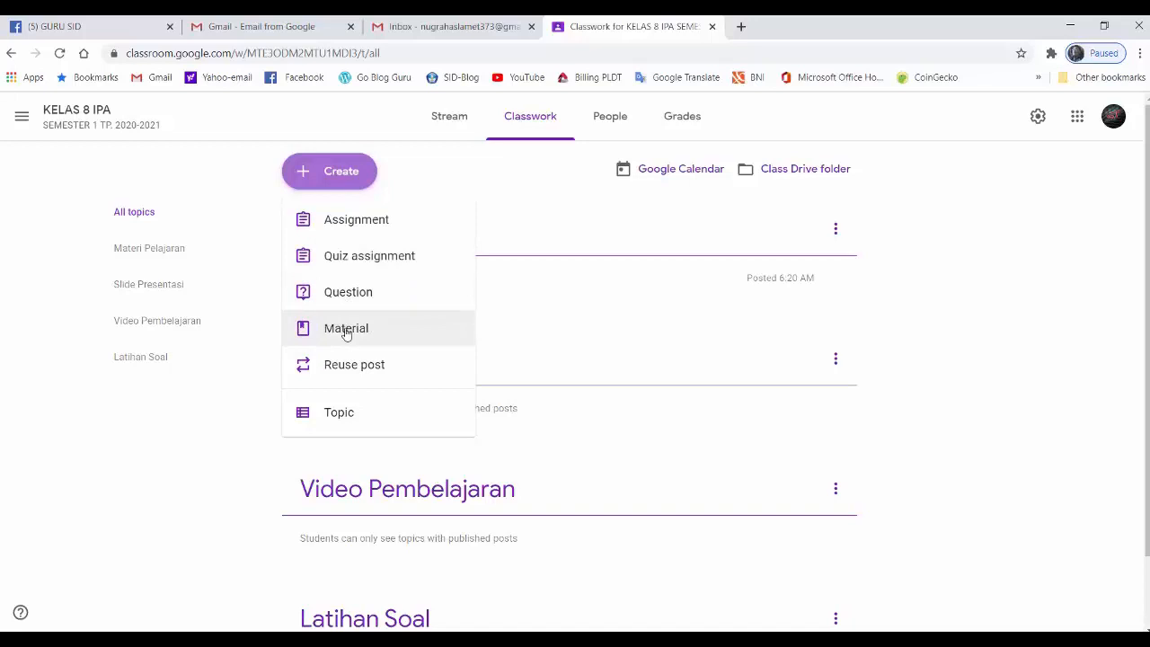
left_click(346, 330)
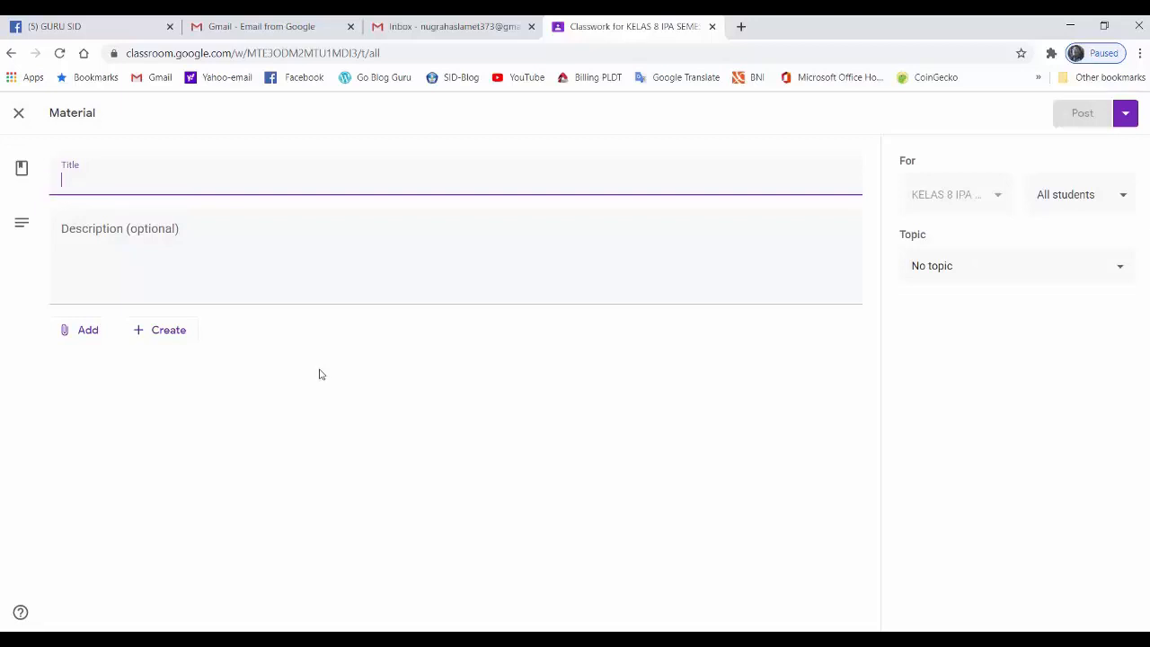
type("SIide presentasi Bab 1 - Gerak pa")
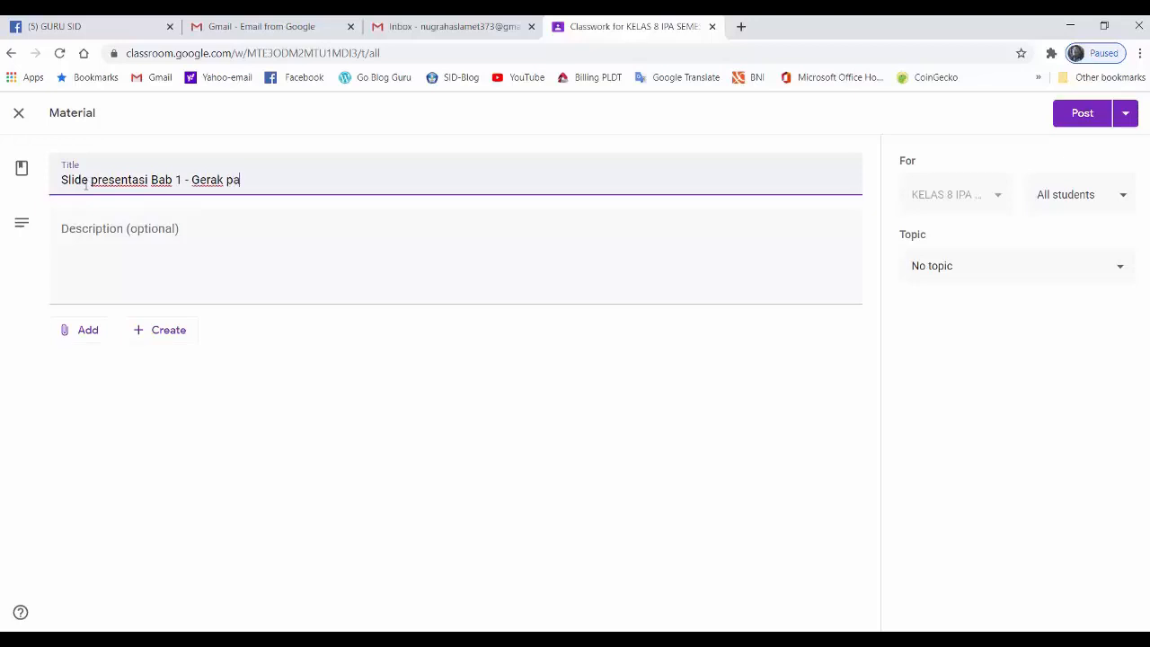
type("da makhluk hidup")
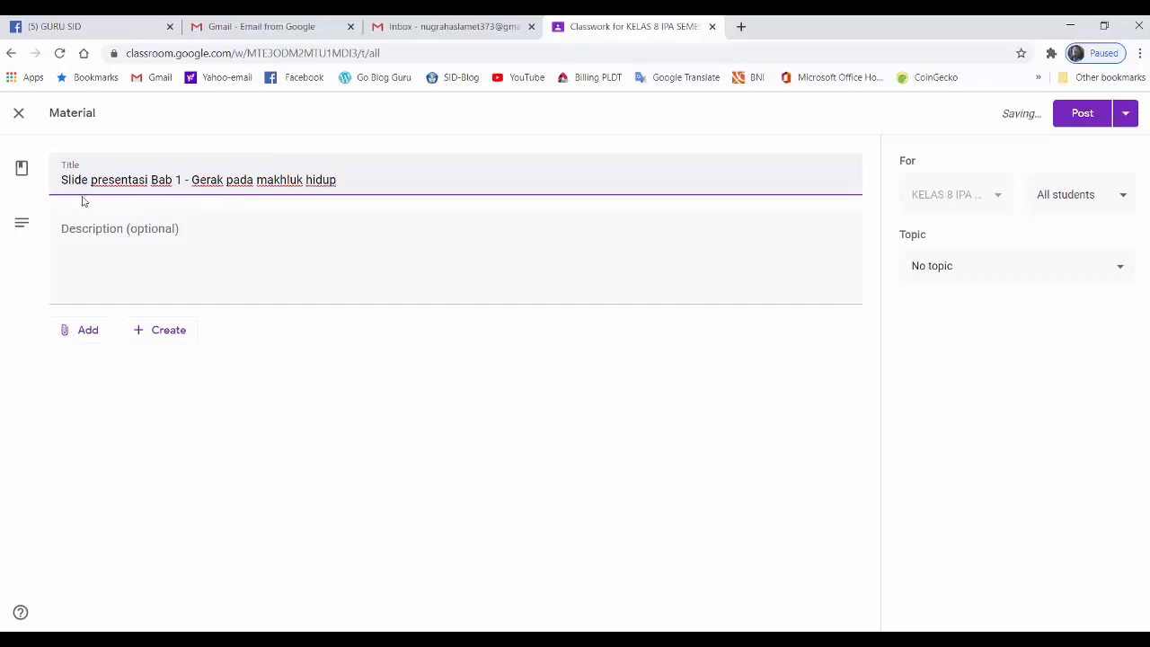
- Start the description with "Pada slide presentasi ini akan ditampilkan pointer/materi pokok pada bab 1. Untuk itu kepada para siswa agar dapat mencari informasi detailnya melalui internet."
left_click(77, 224)
type("Pada sl")
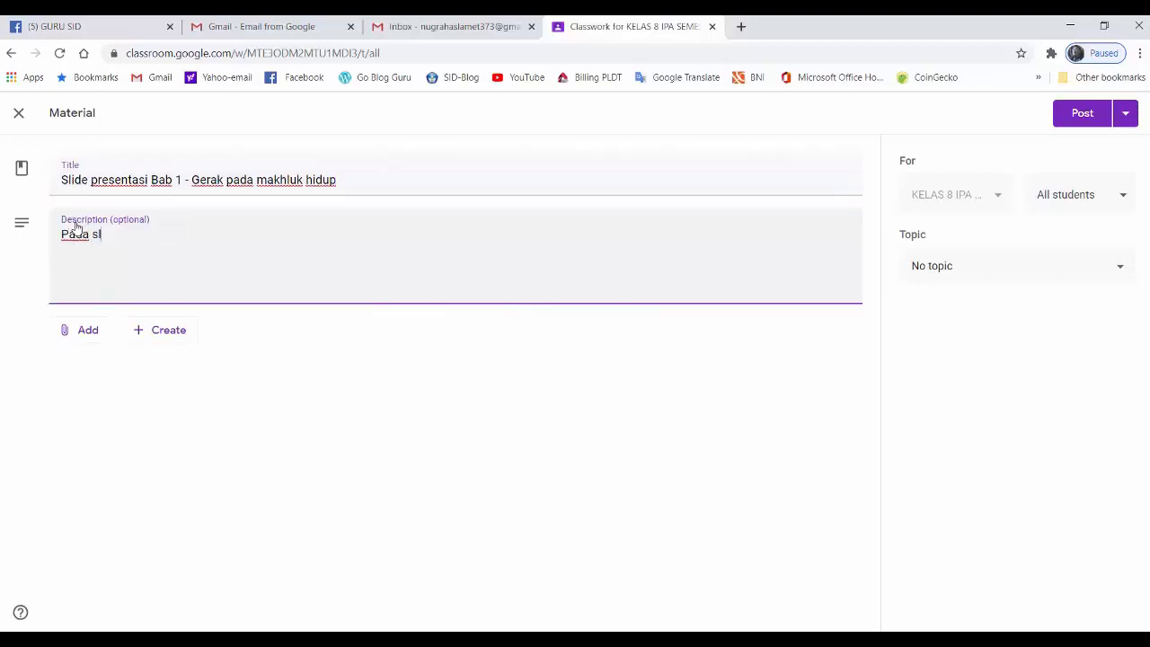
type("ide presentasi ini akan ditampilkan poin")
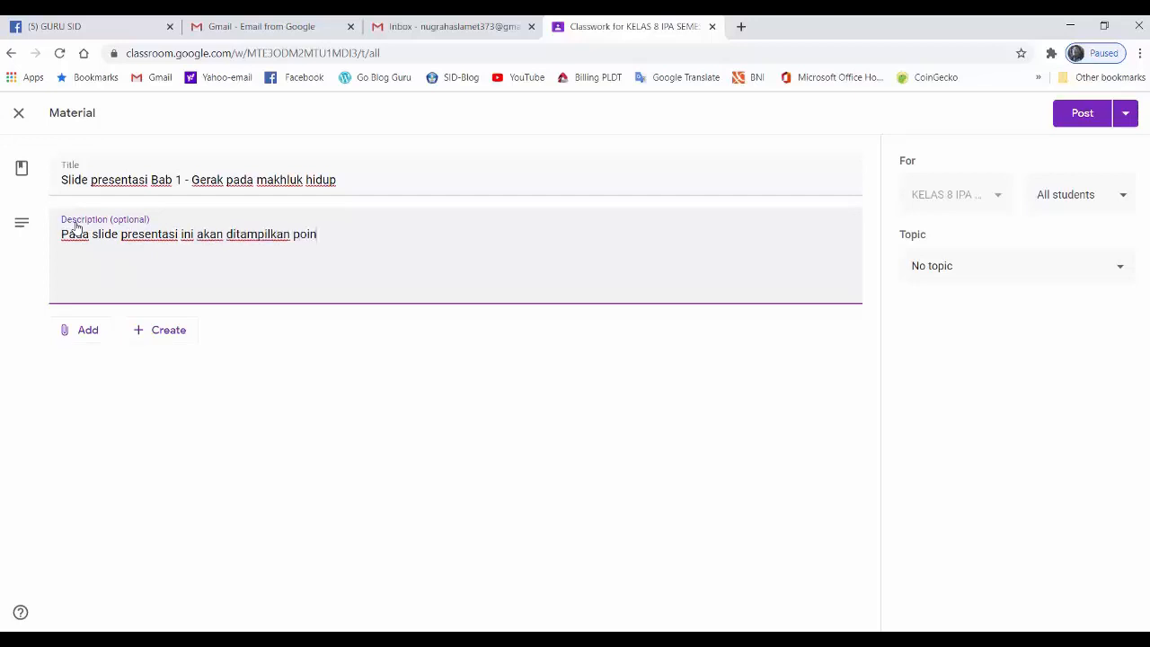
type("ter/materi pokok pada bab")
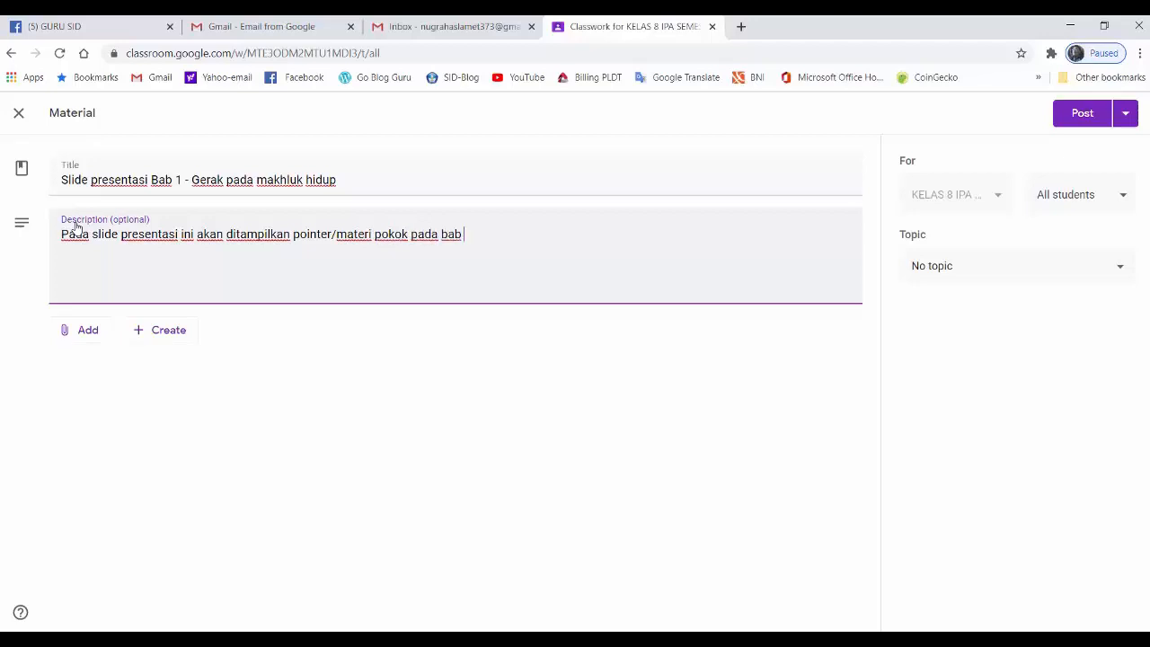
type(" 1. Untuk itu kepada")
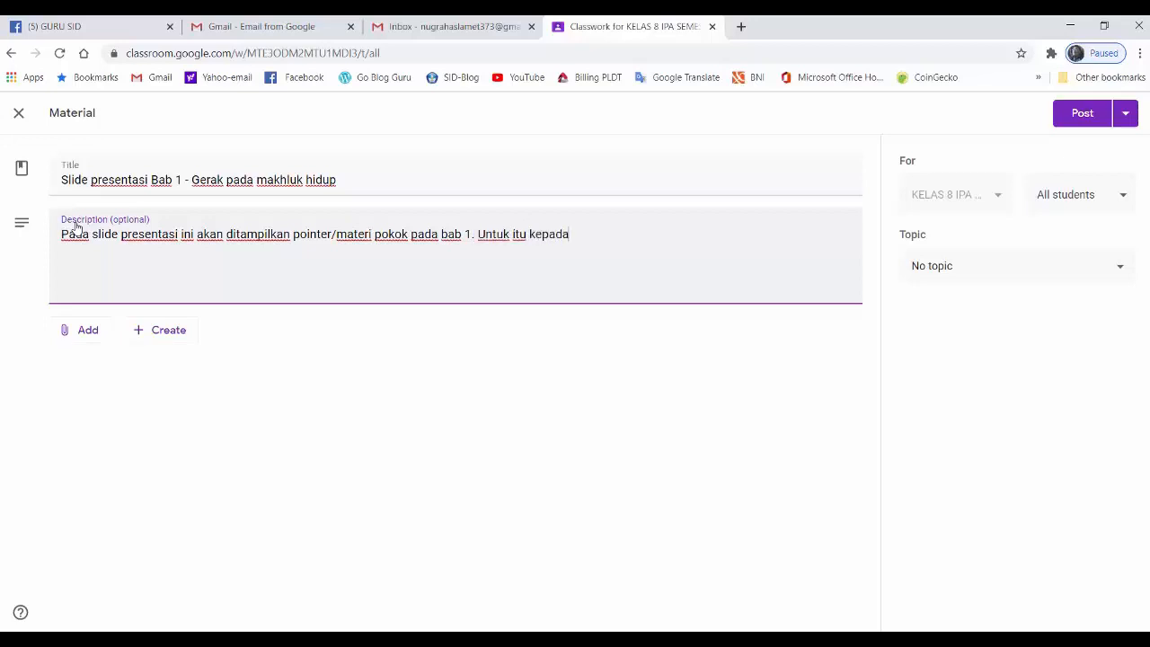
type(" para siswa aga")
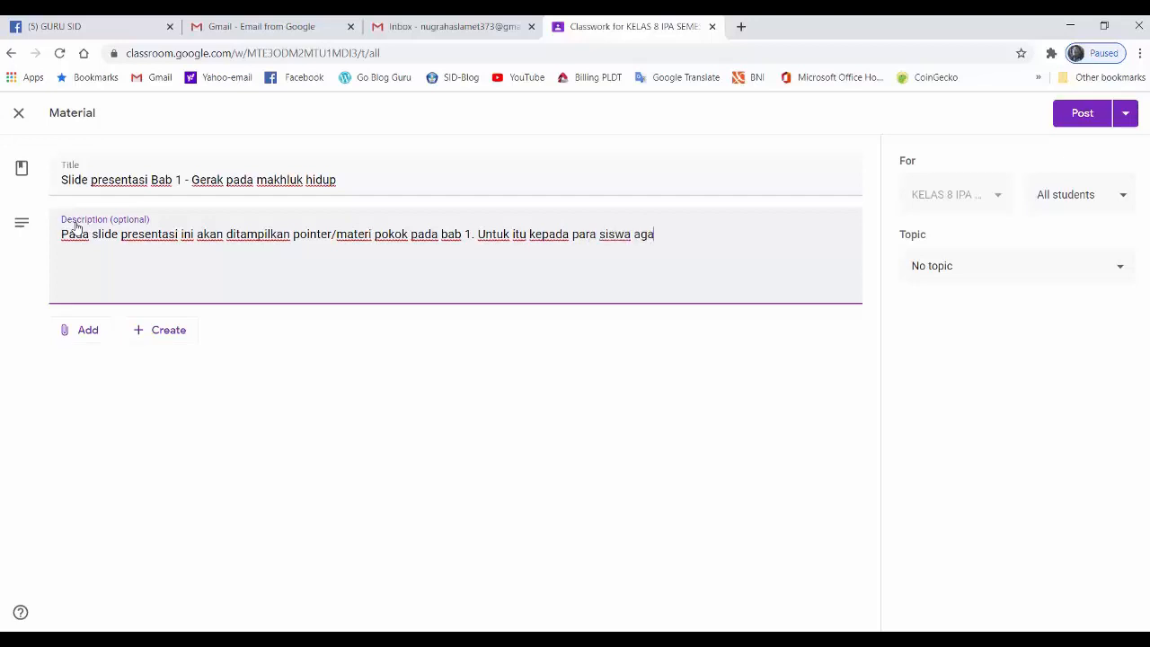
type("r dapat mencari informas")
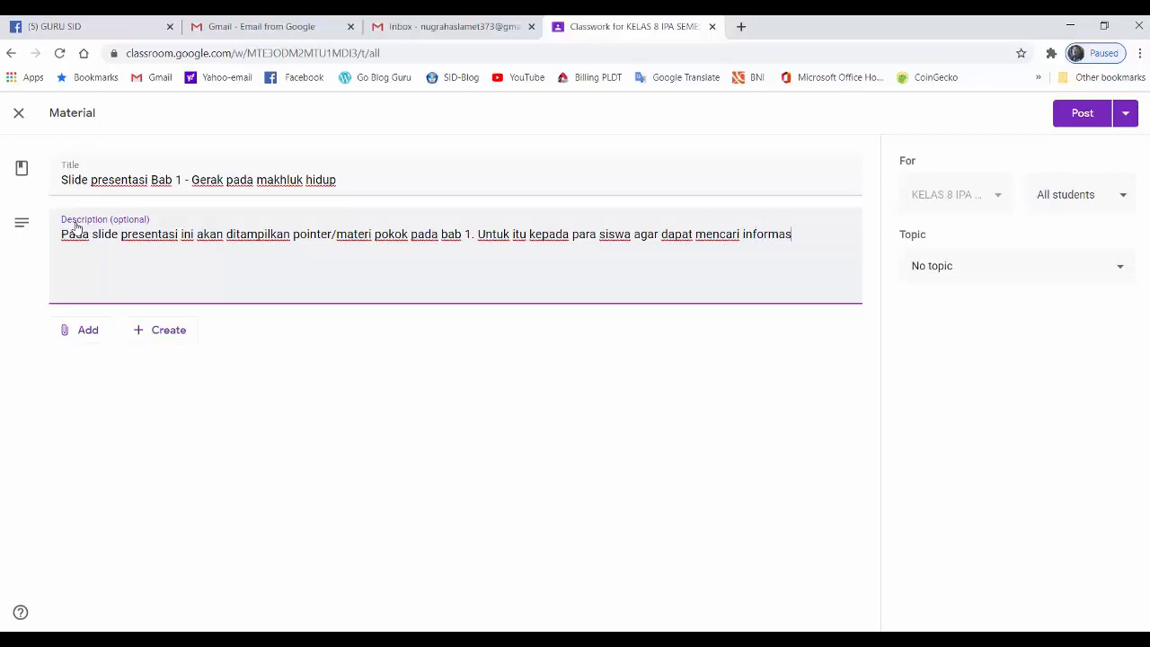
type("detail")
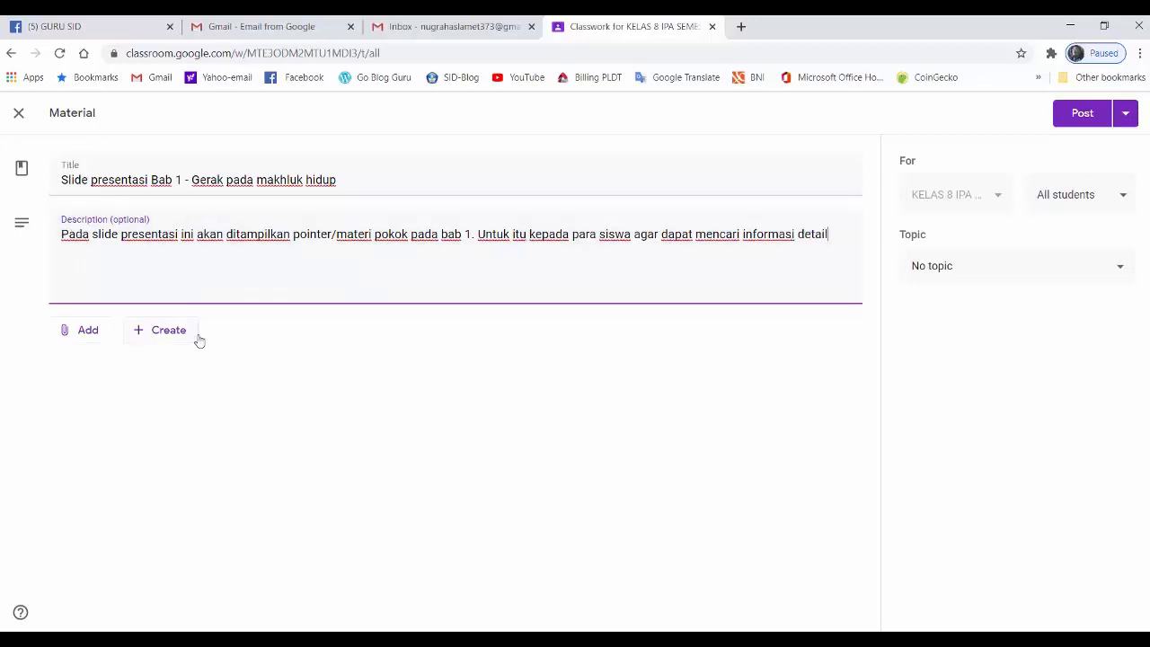
type("nya melalui int")
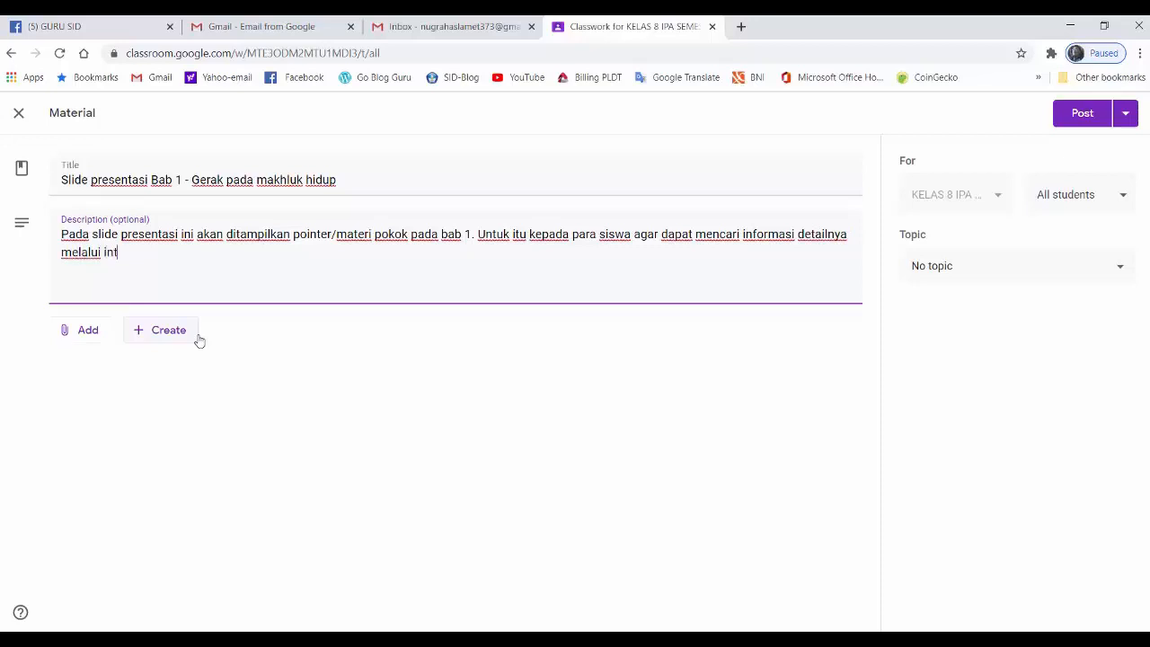
- Continue the description with "Jika kalian menemukan kesulitan, silahkan diskusikan dengan dengan kelompok kalian atau konsultasikan dengan bapak."
type("ernet. Jika kalian me")
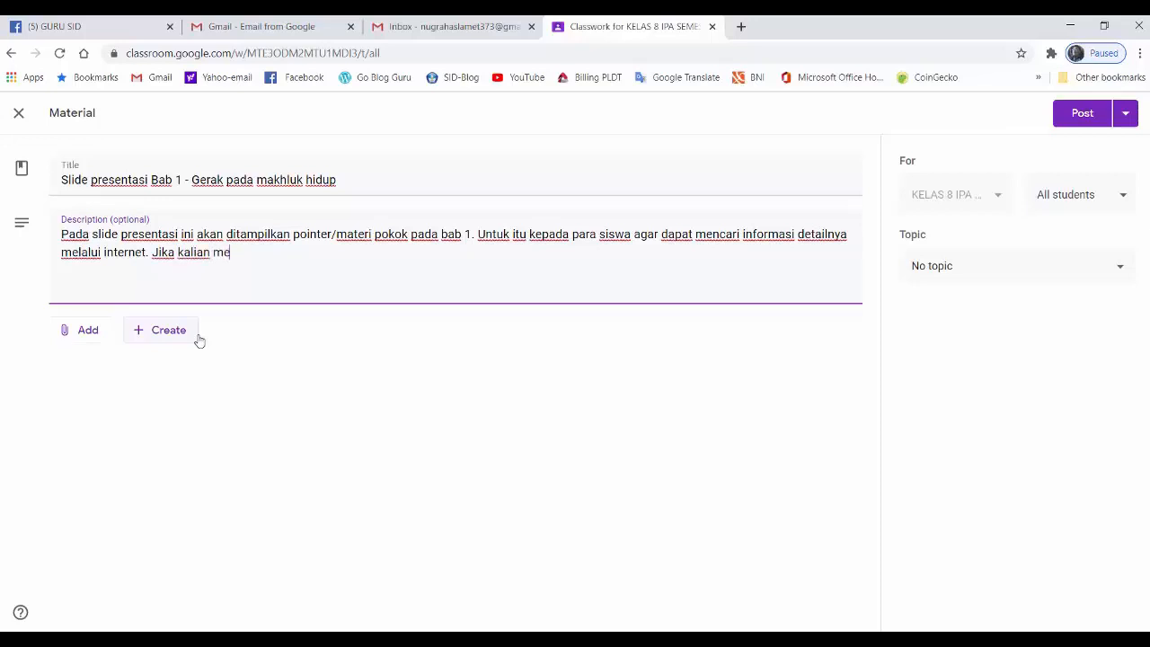
type("nemukan kesulitan")
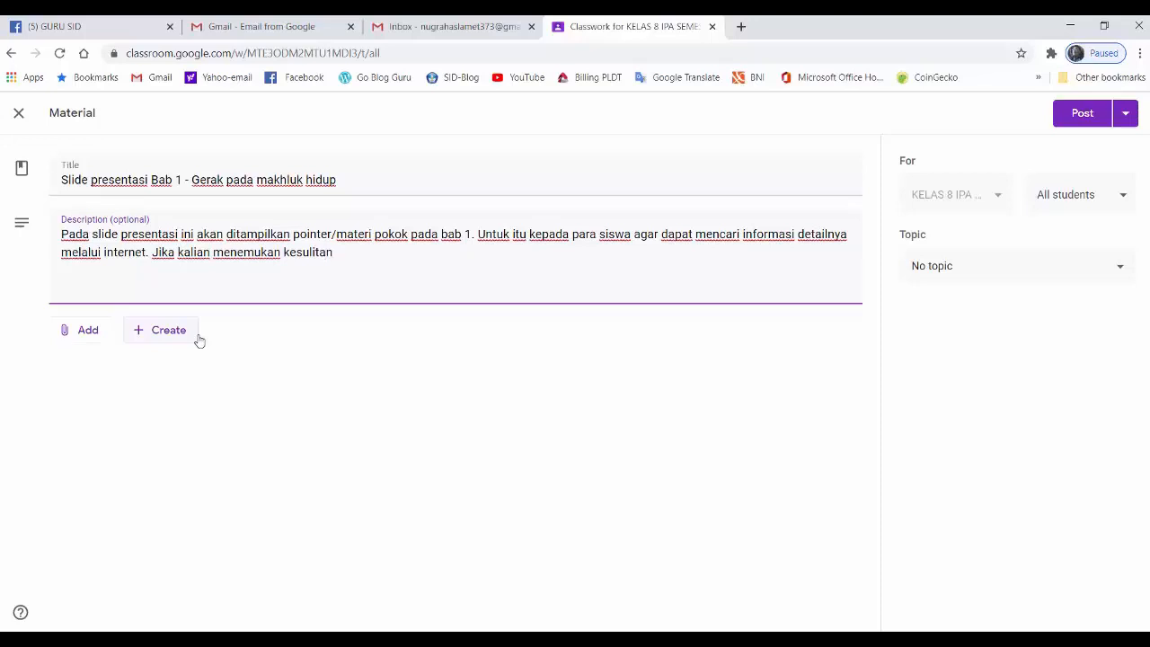
type(", silahkan diskusikan denagn")
type(" dengan kelompok kalian ")
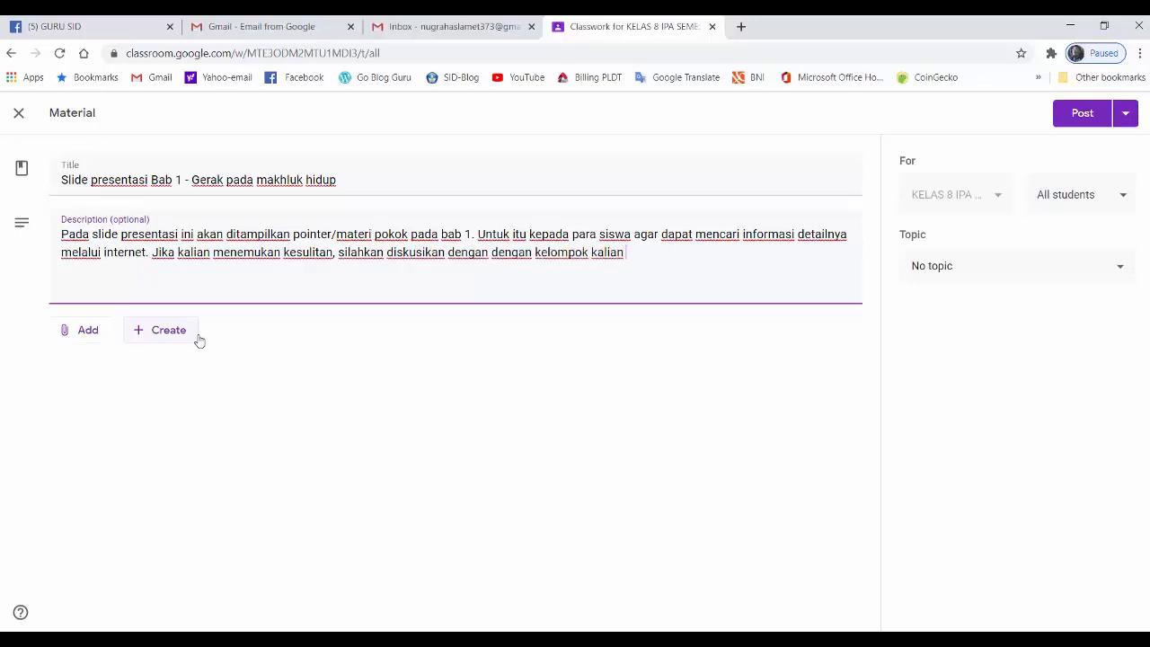
type("atau konsultasikan dengan bapak.")
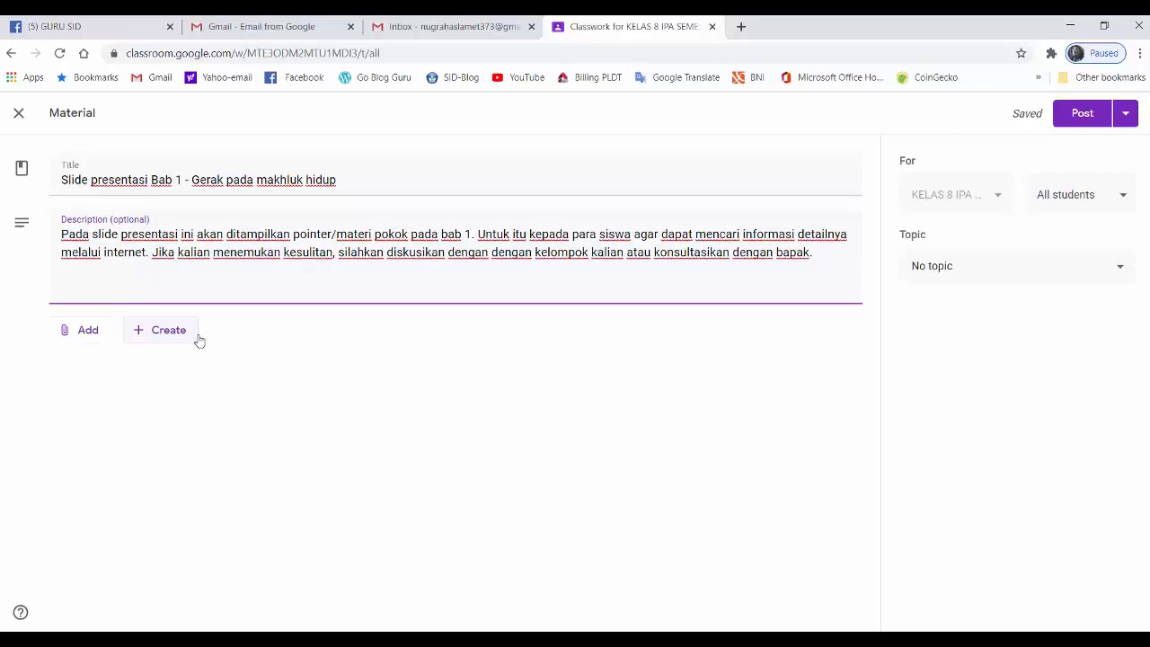
- Attach the presentation file "Slide Presentasi-Gerak Pada Makhluk Hidup" to the material by uploading it from the Materi Kelas 8 folder
left_click(82, 332)
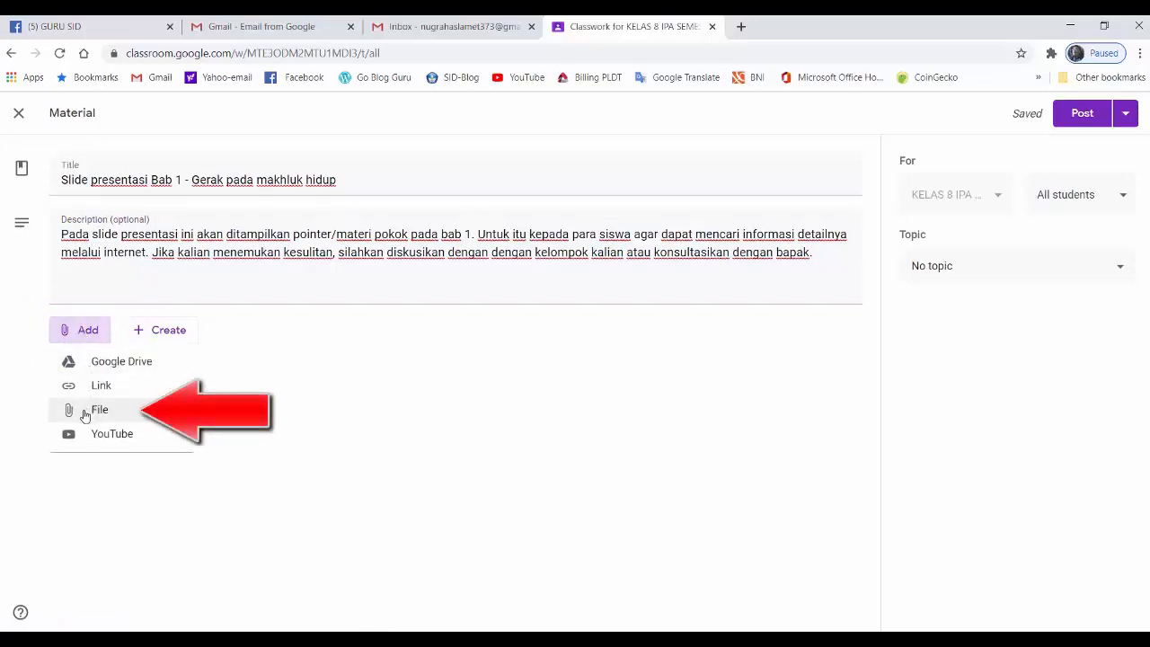
left_click(85, 412)
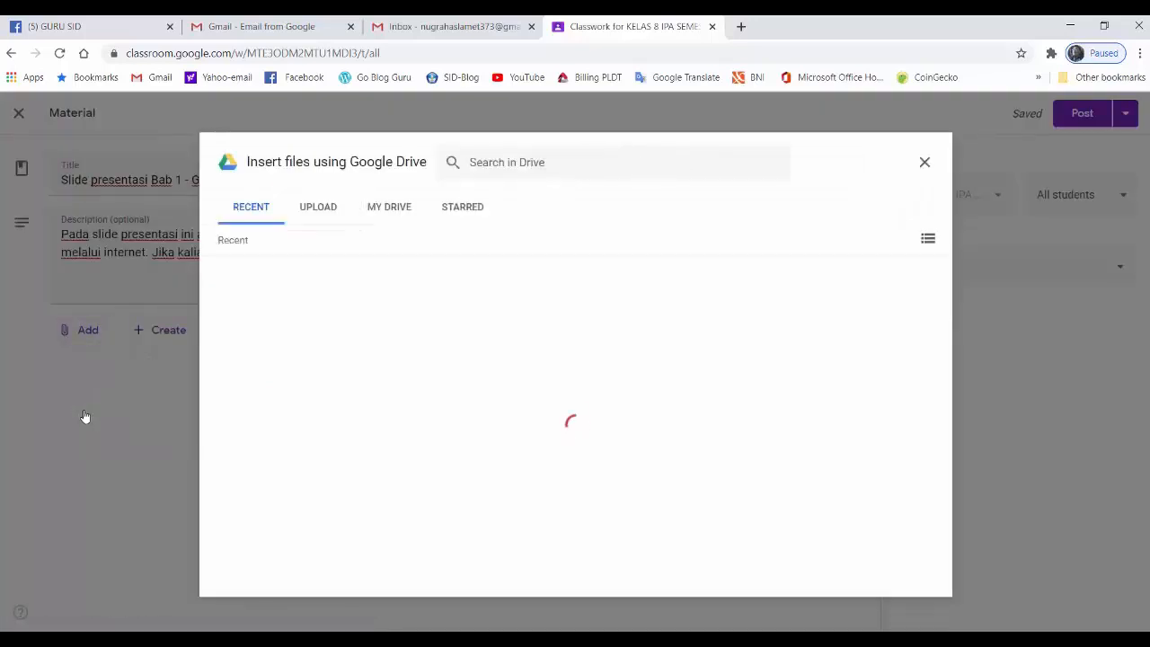
left_click(318, 207)
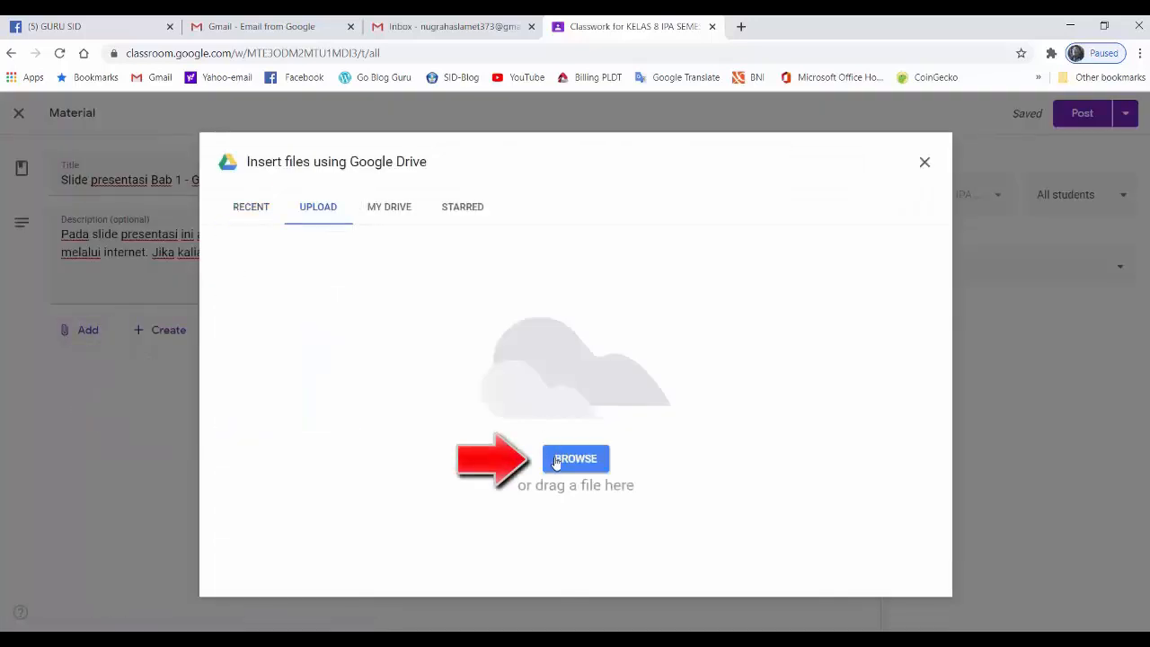
left_click(556, 460)
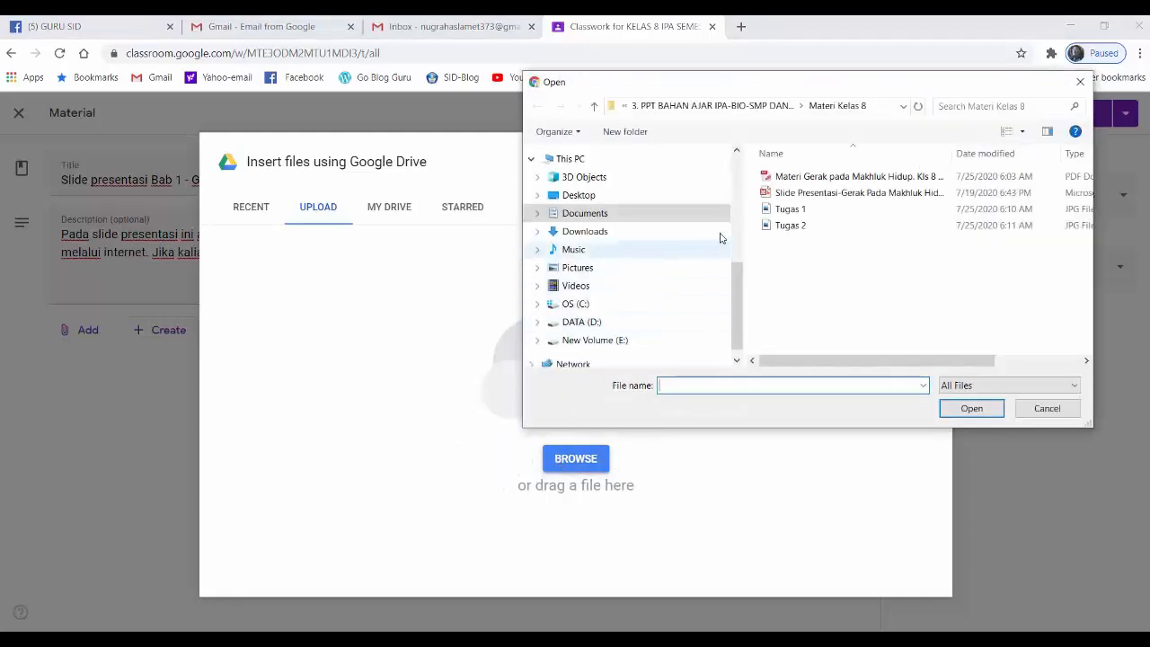
left_click(799, 193)
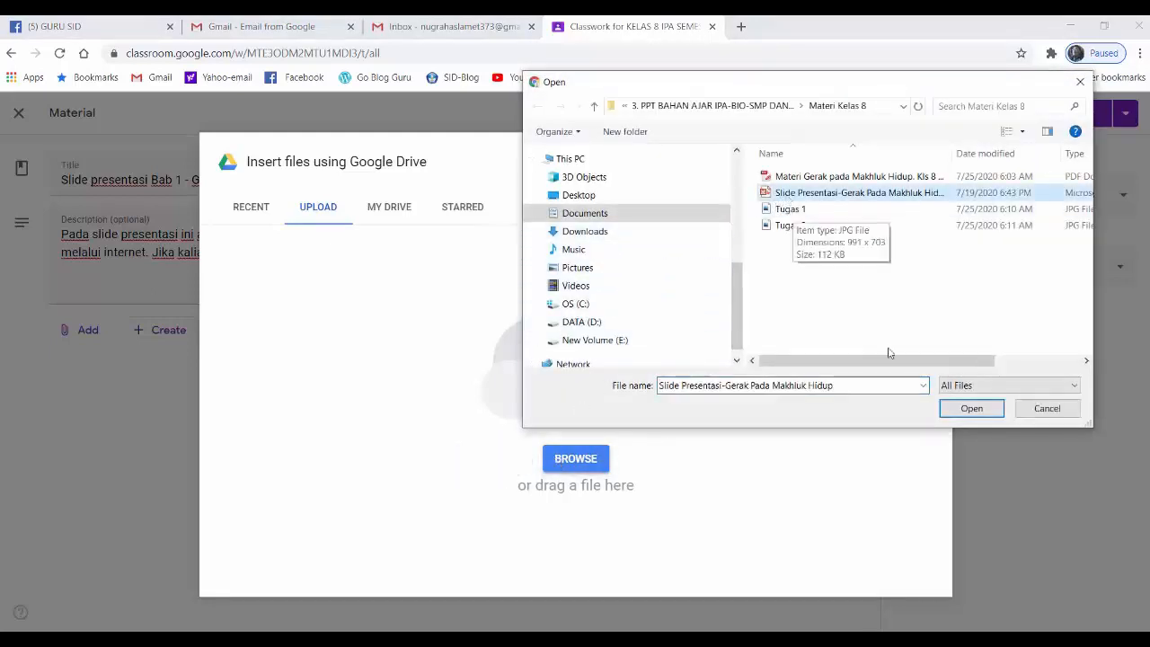
left_click(961, 411)
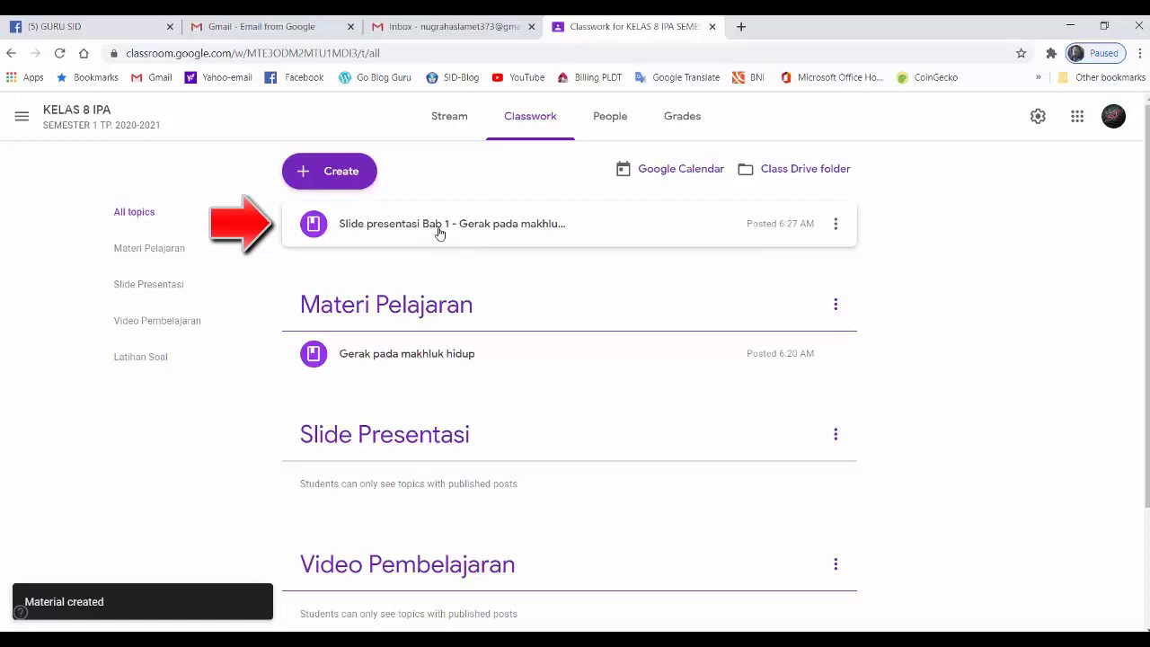
- Post the slide presentation material and move it under the Slide Presentasi topic
left_click_drag(438, 231, 409, 423)
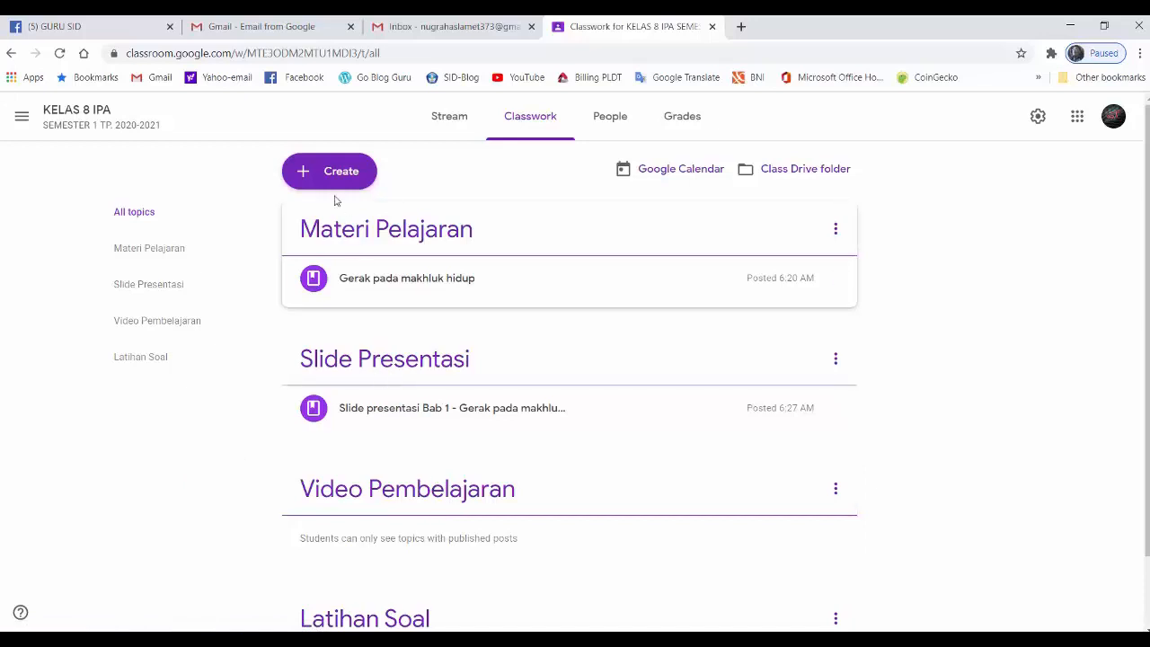
- Create a material titled "Video materi Gerak pada makhluk hidup" with an Indonesian description asking students to watch the video and write questions about unclear parts
left_click(314, 173)
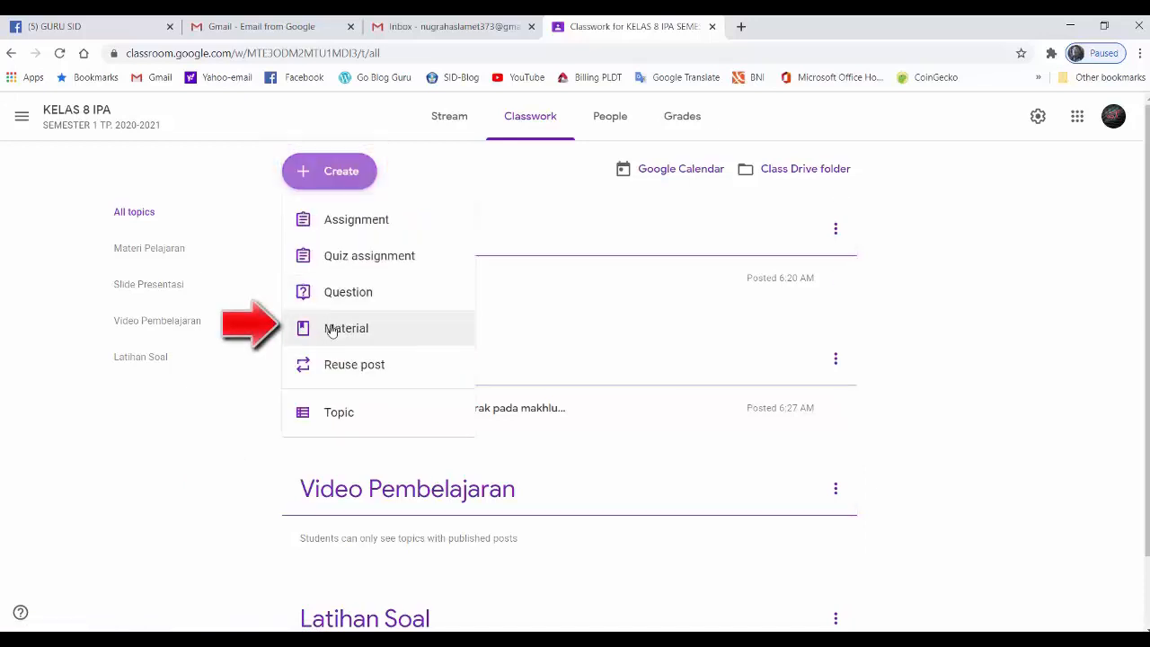
left_click(332, 333)
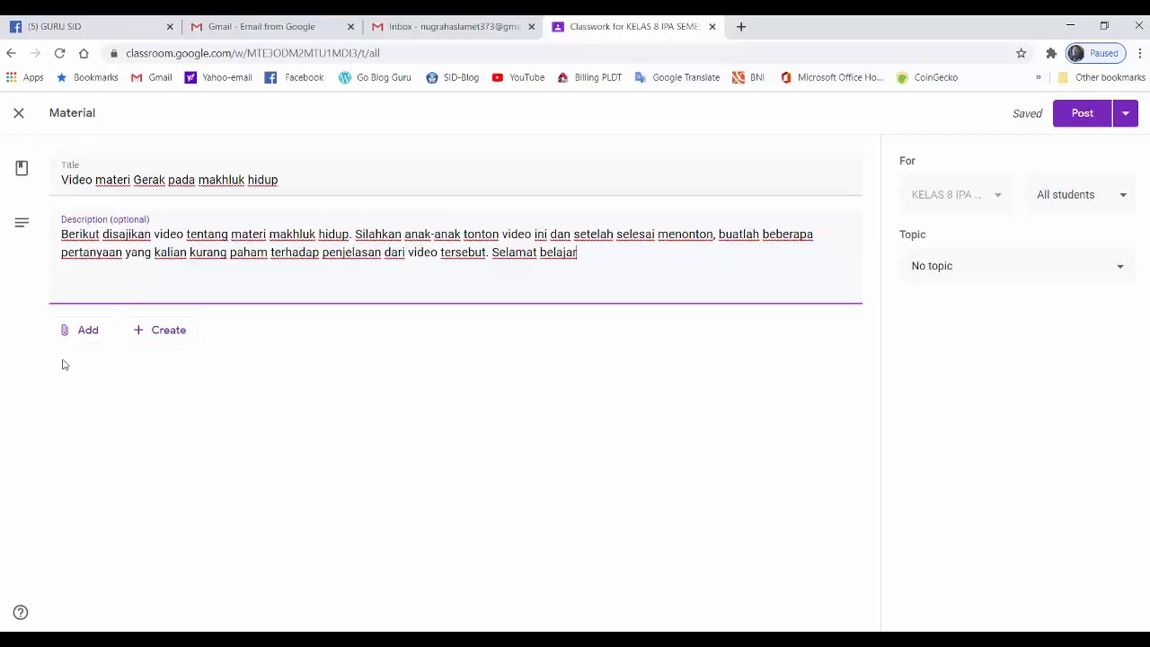
- Search YouTube for "gerak pada makhluk hidup-materi biologi kelas 8 semester" to find a video attachment for the material
left_click(83, 333)
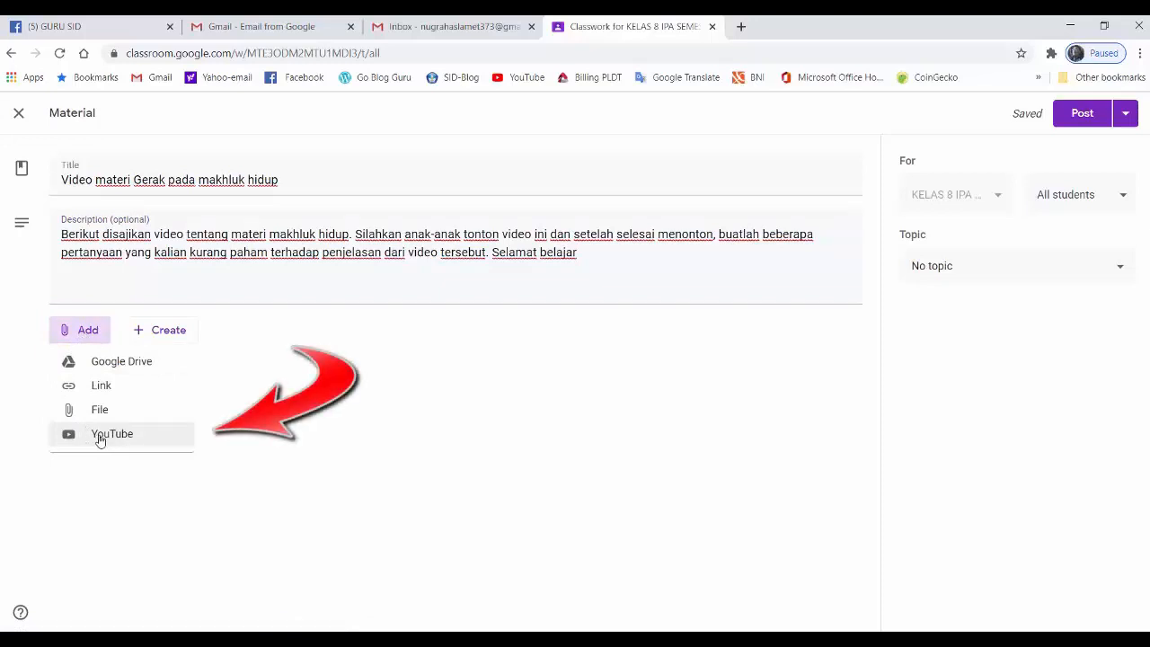
left_click(101, 435)
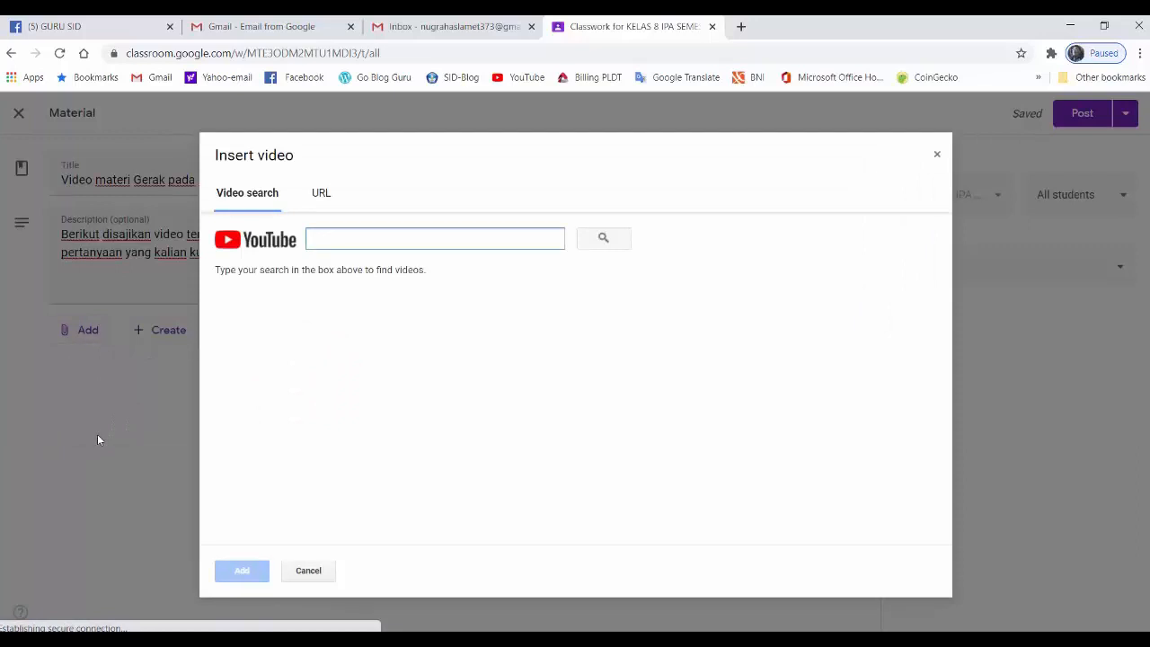
left_click(320, 239)
type("gerak pada mak")
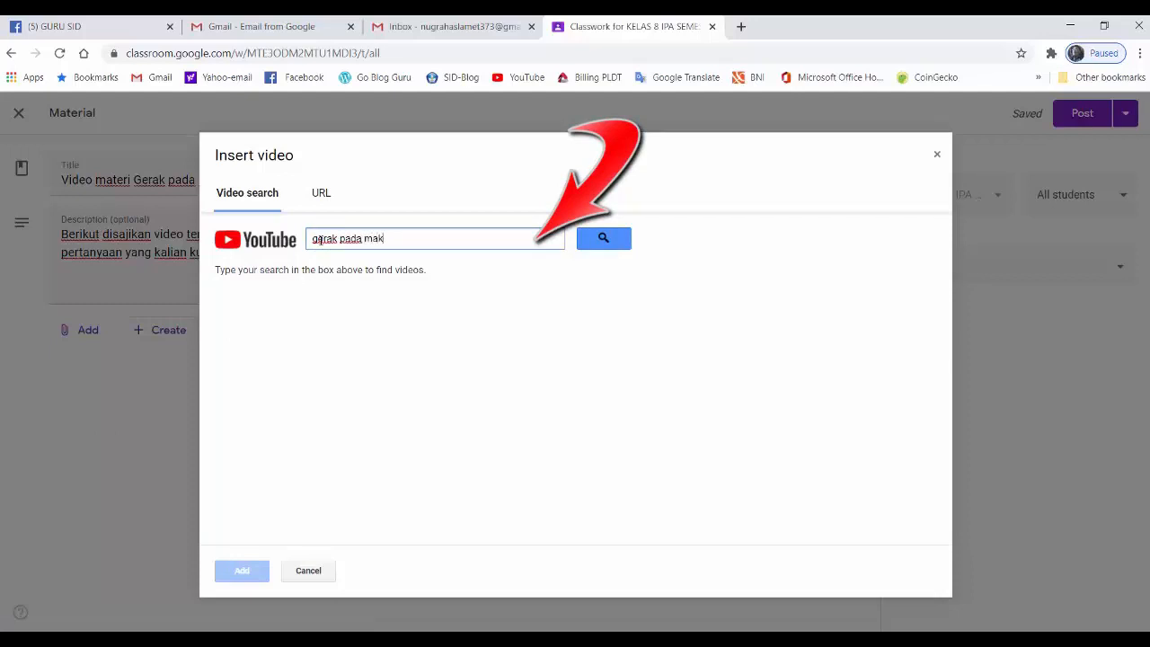
type("hluk hidup-m")
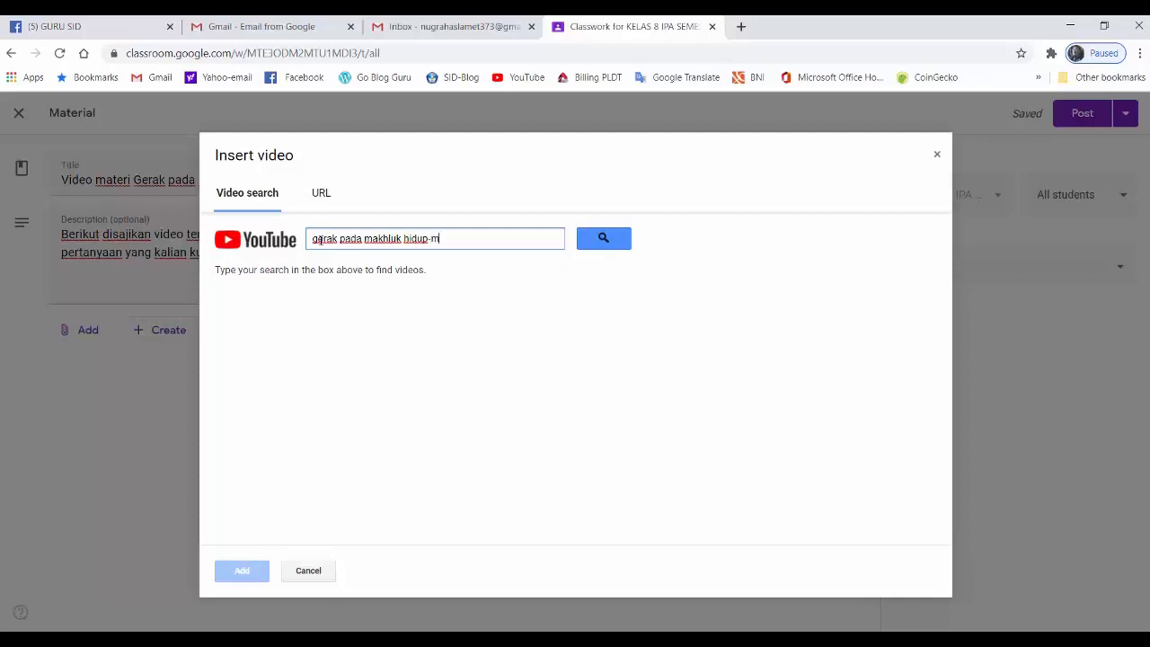
type("ateri")
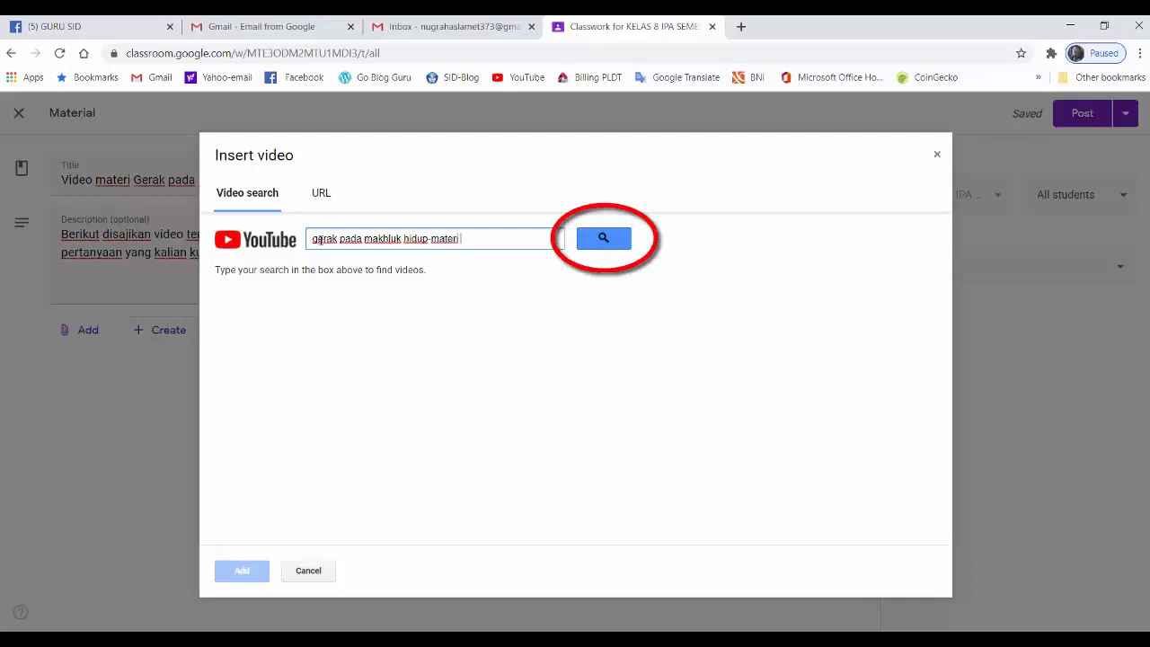
type(" biologi kelas 8 semester")
key("Return")
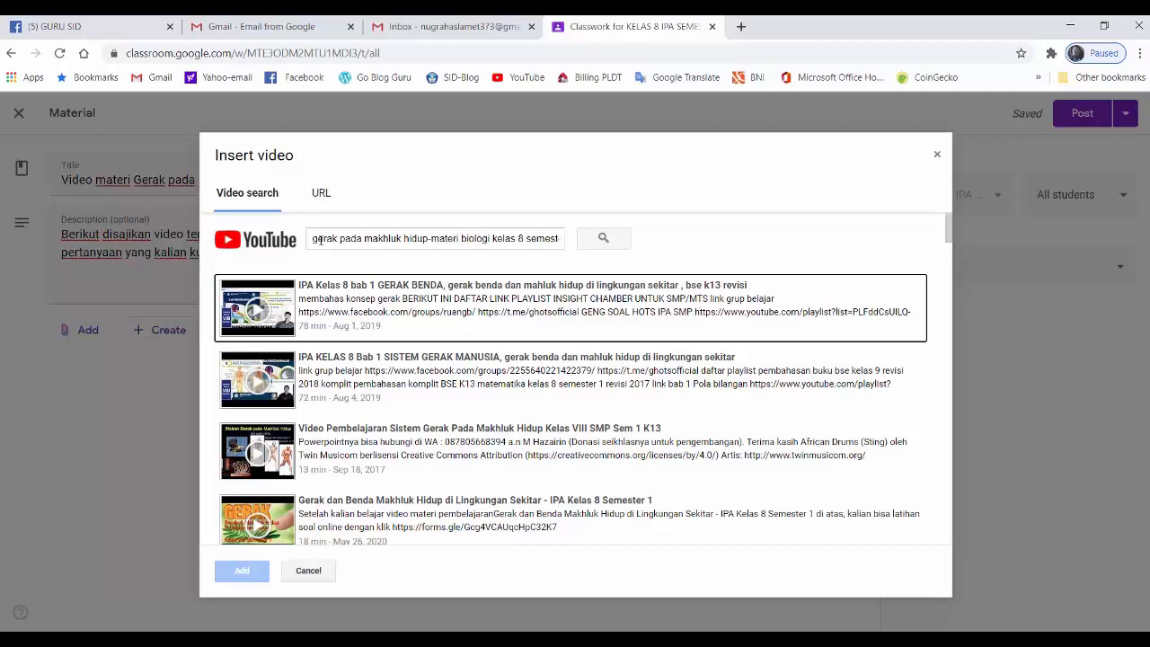
- Attach the video "Gerak dan Benda Makhluk Hidup di Lingkungan Sekitar - IPA Kelas 8 Semester 1" to the material
scroll(339, 508, "down", 1)
left_click(340, 509)
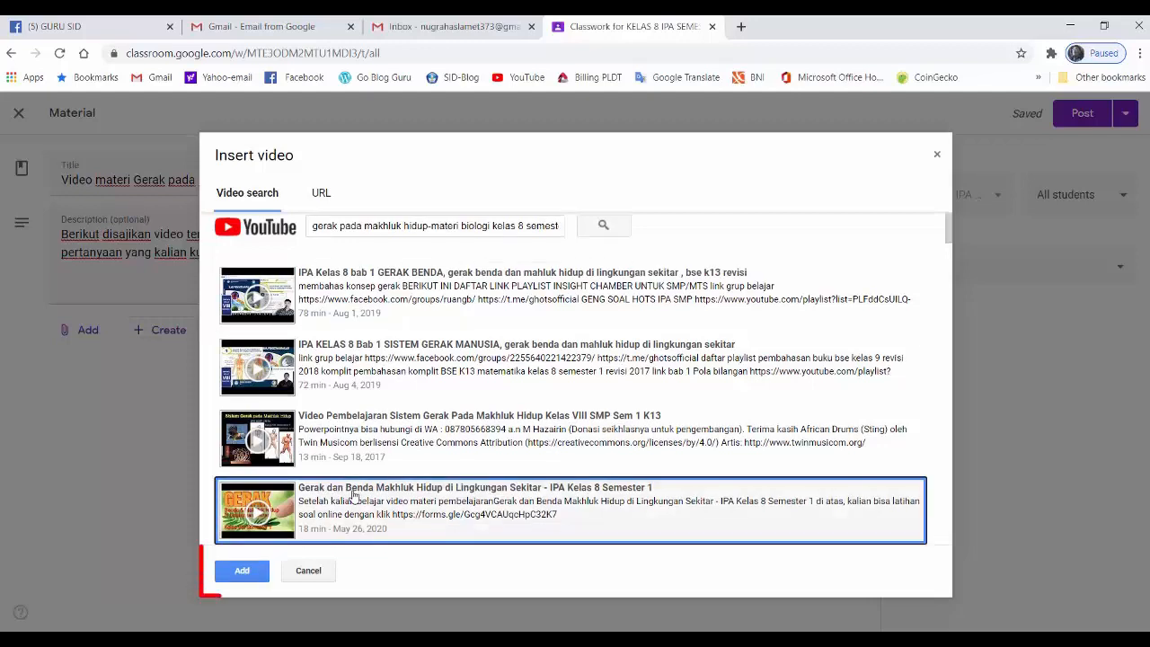
left_click(243, 571)
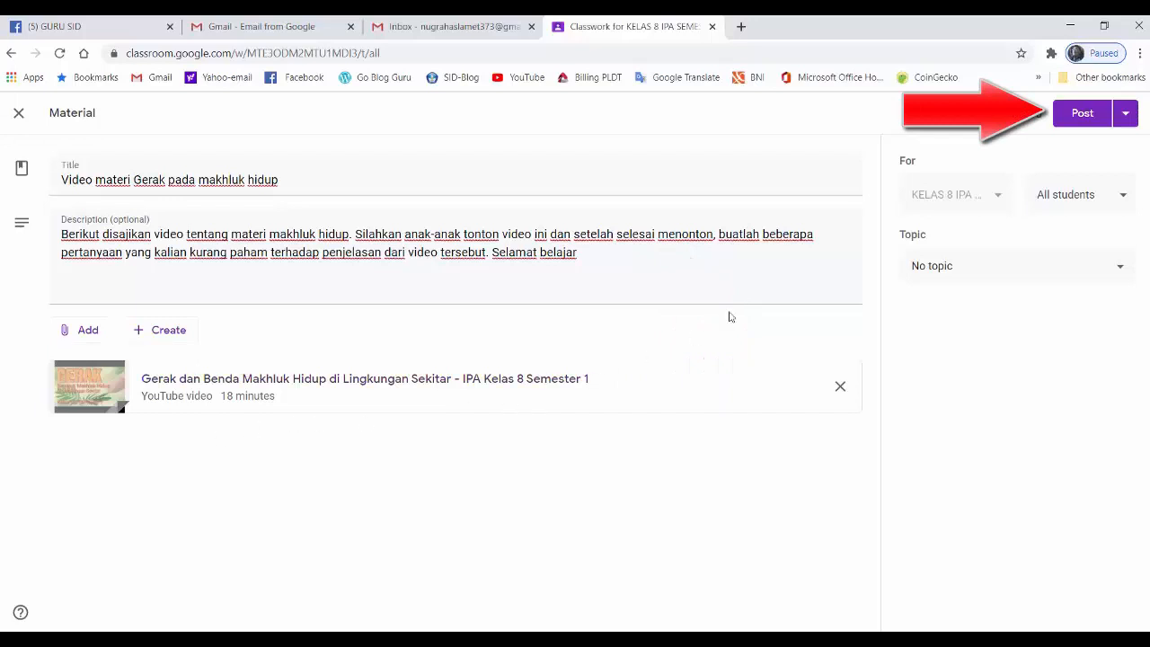
- Post the video material and move it under the Video Pembelajaran topic
left_click(1073, 117)
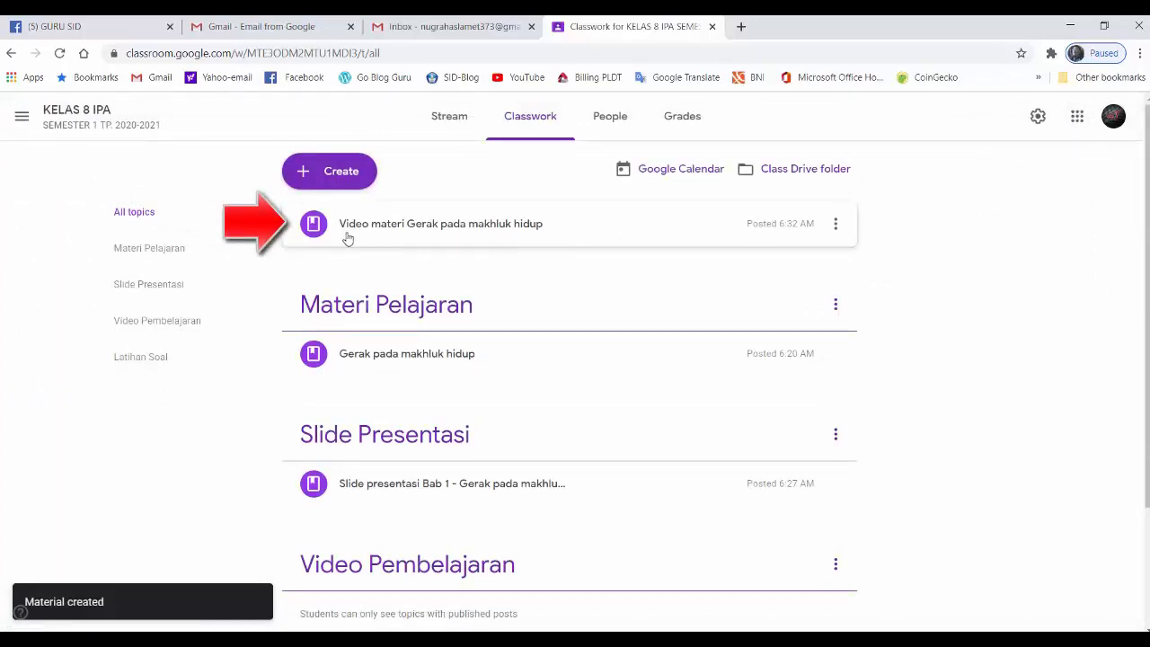
left_click(576, 241)
left_click_drag(575, 247, 421, 551)
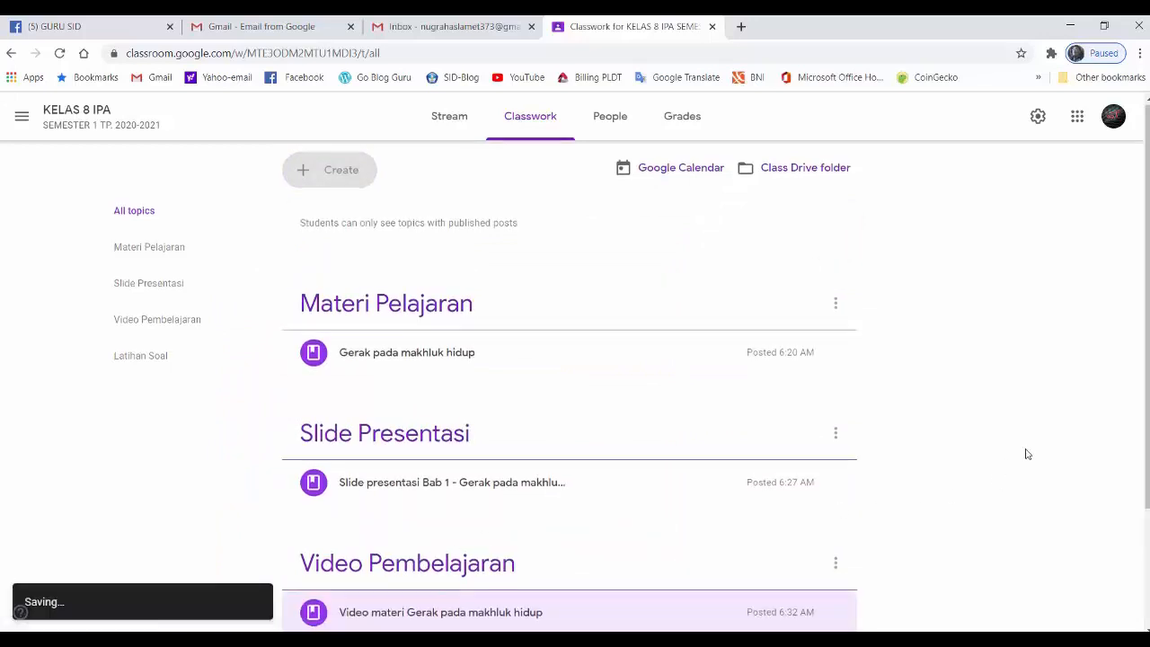
scroll(1026, 453, "down", 1)
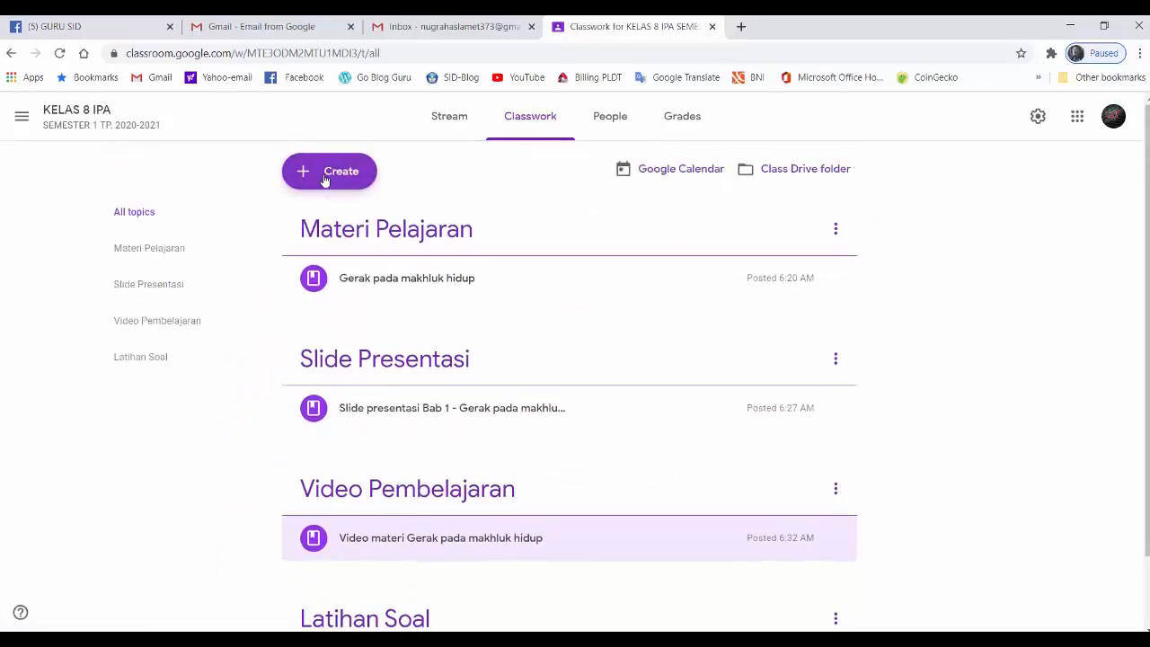
- Create a new material titled "Latihan soal"
left_click(323, 175)
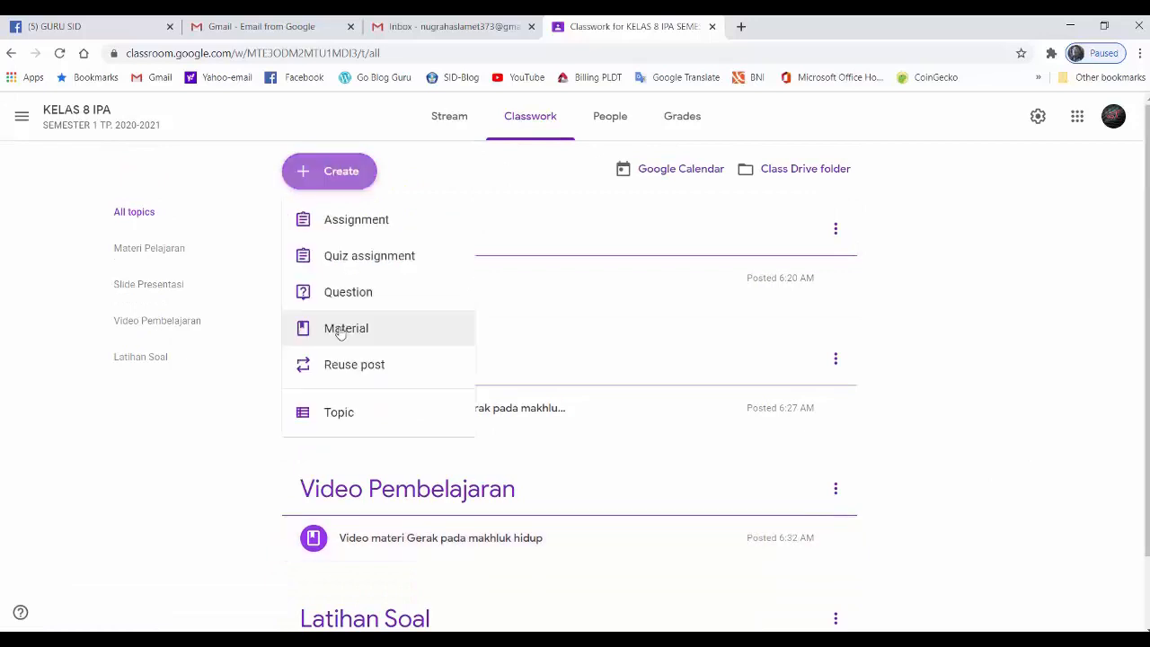
left_click(337, 329)
type("Latihan soal")
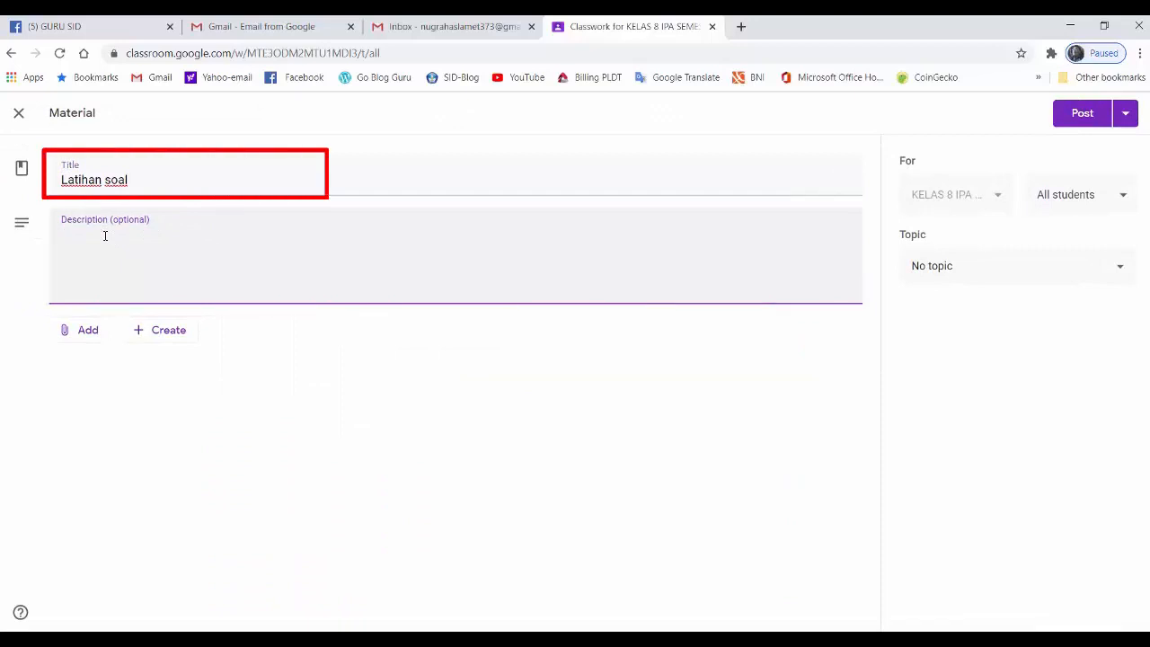
- Enter the description "Kerjakan tugas 1 dan tugas 2 . Silahkan kerjakan dengan kelompok kalian. Tugas ini agar dikumpulkan pada pertemuan minggu depan ."
left_click(105, 235)
type("Kerjakan tug")
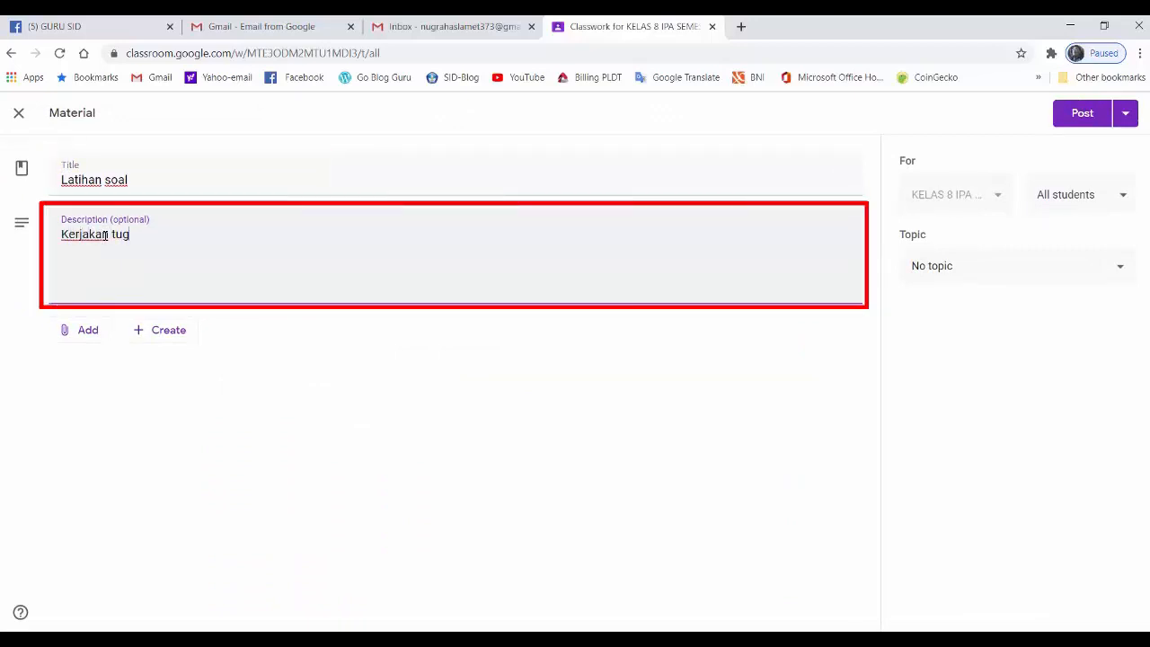
type("as 1")
type("tugas 2 .")
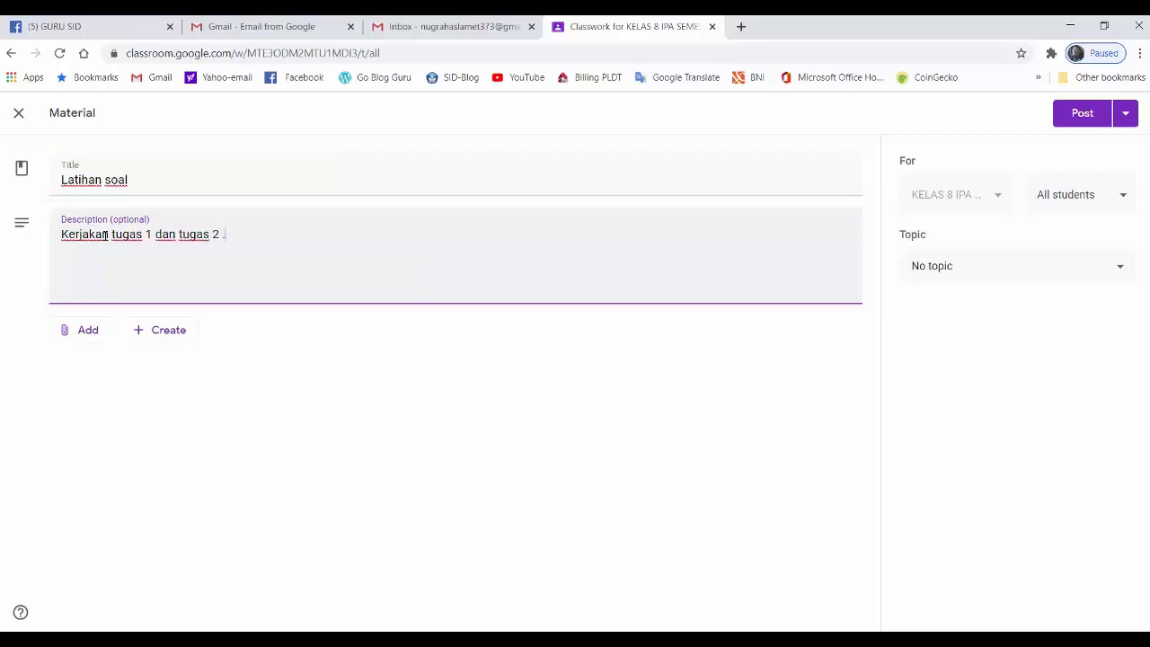
type(" Silahkan kerjaka")
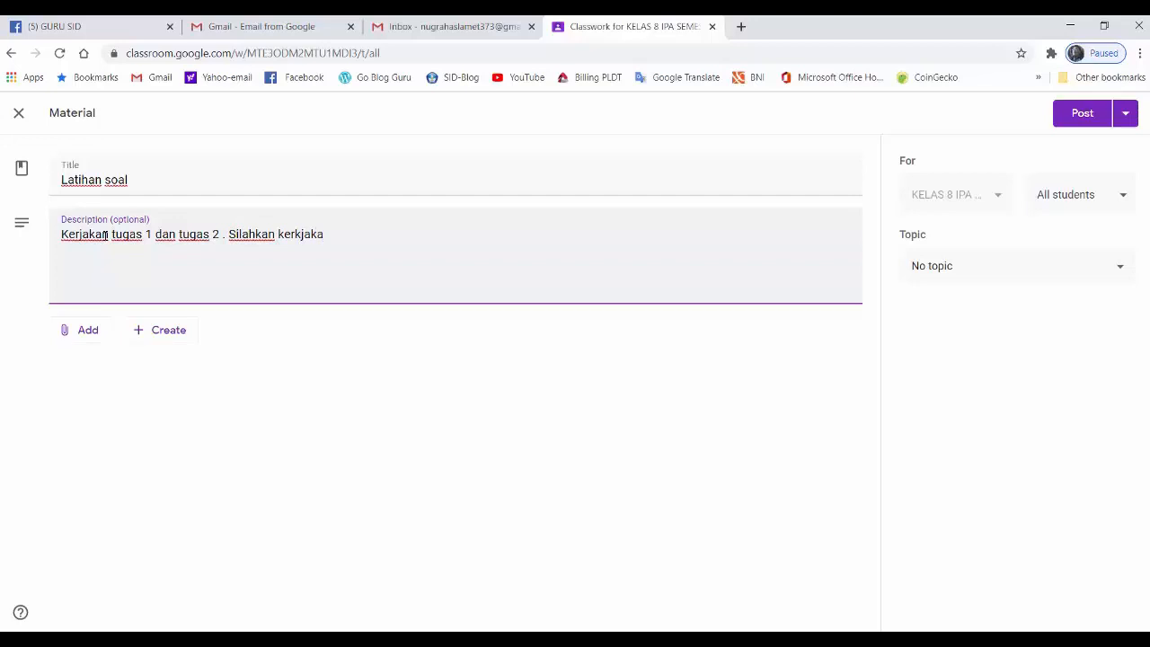
key("BackSpace")
key("BackSpace")
type("jakan dengan kelompok kalian. Tugas ini agar dikumpulkan pada pertemuan minggu depan .")
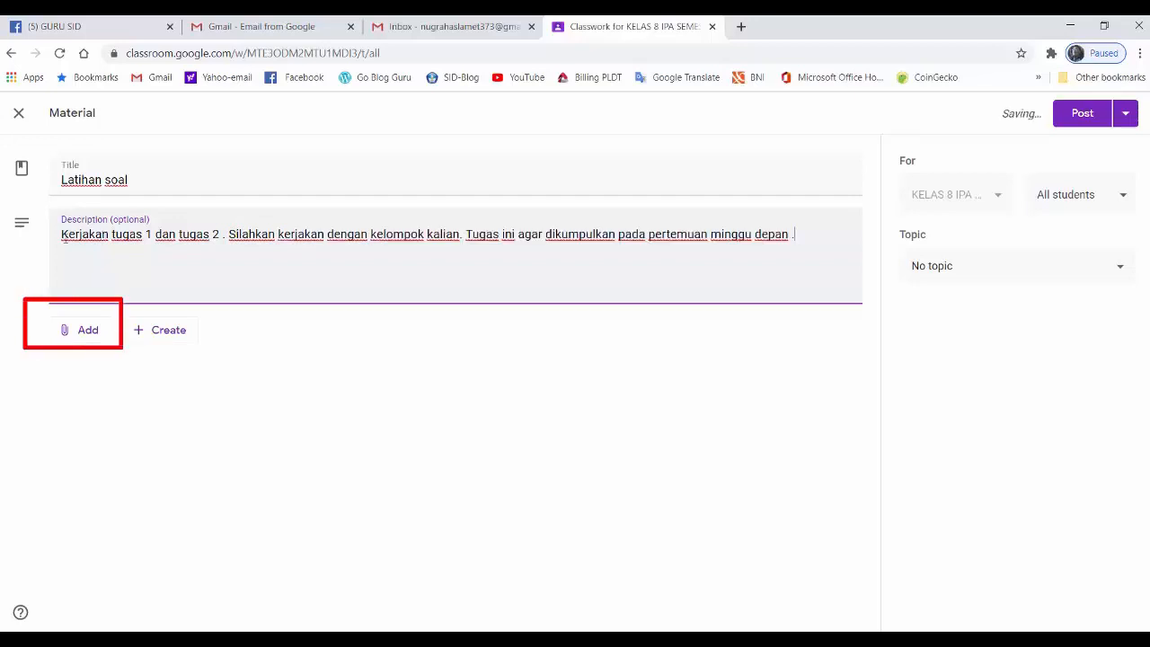
- Upload the image "Tugas 1" from the Materi Kelas 8 folder as an attachment and post the Latihan soal material
left_click(88, 333)
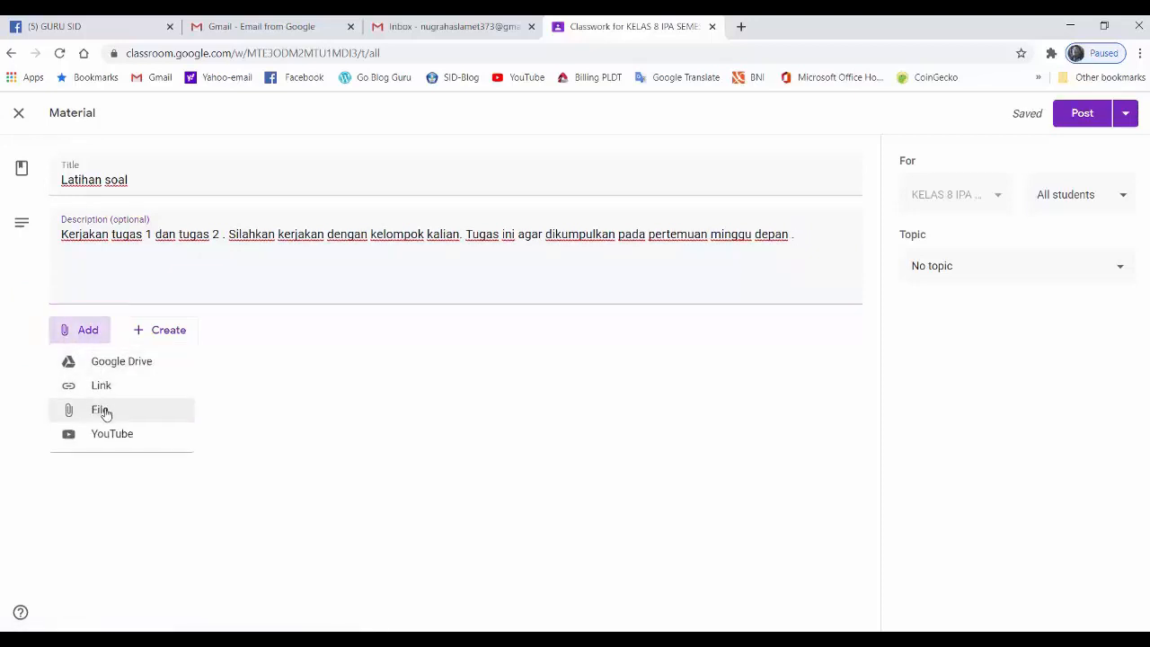
left_click(103, 410)
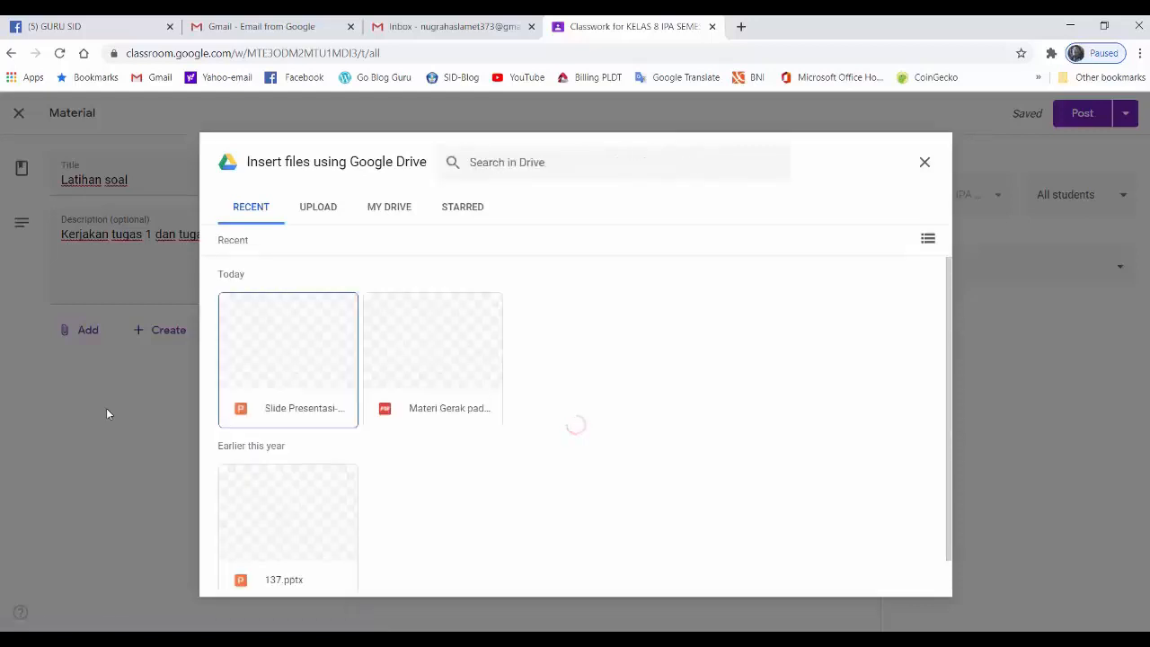
left_click(319, 208)
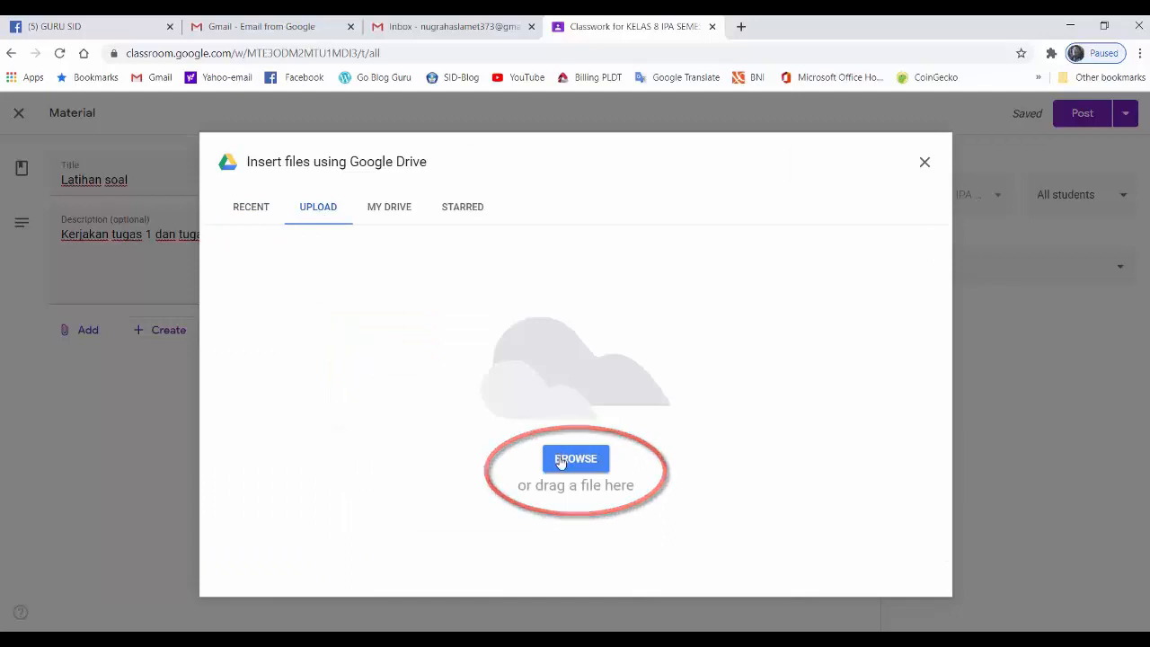
left_click(561, 461)
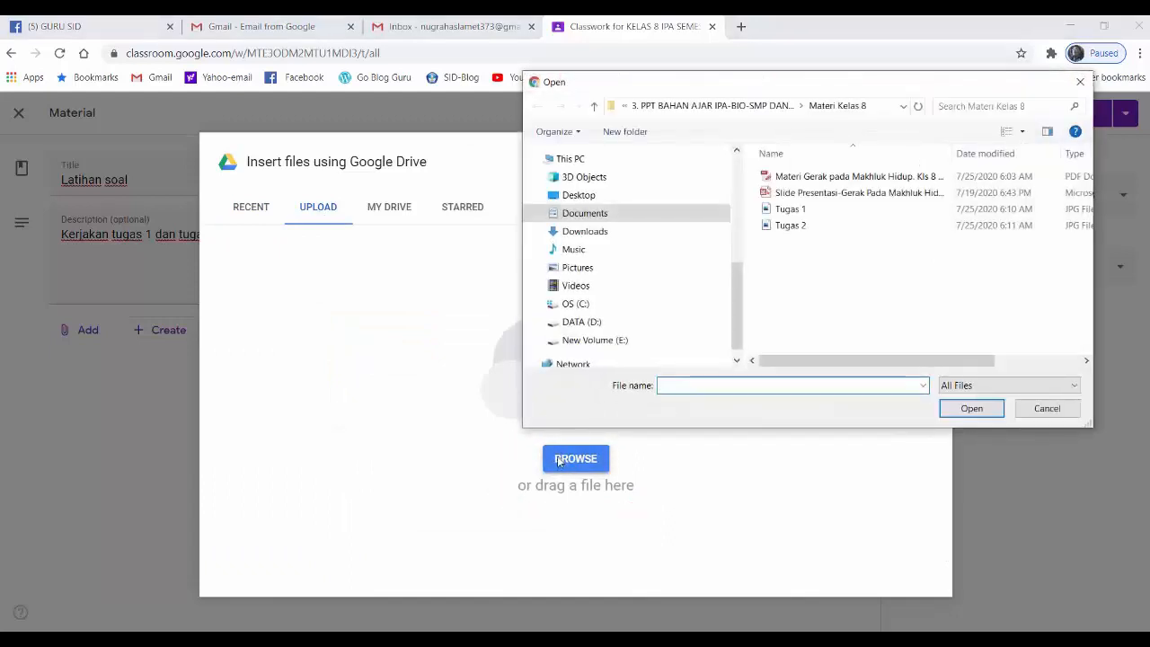
left_click(791, 210)
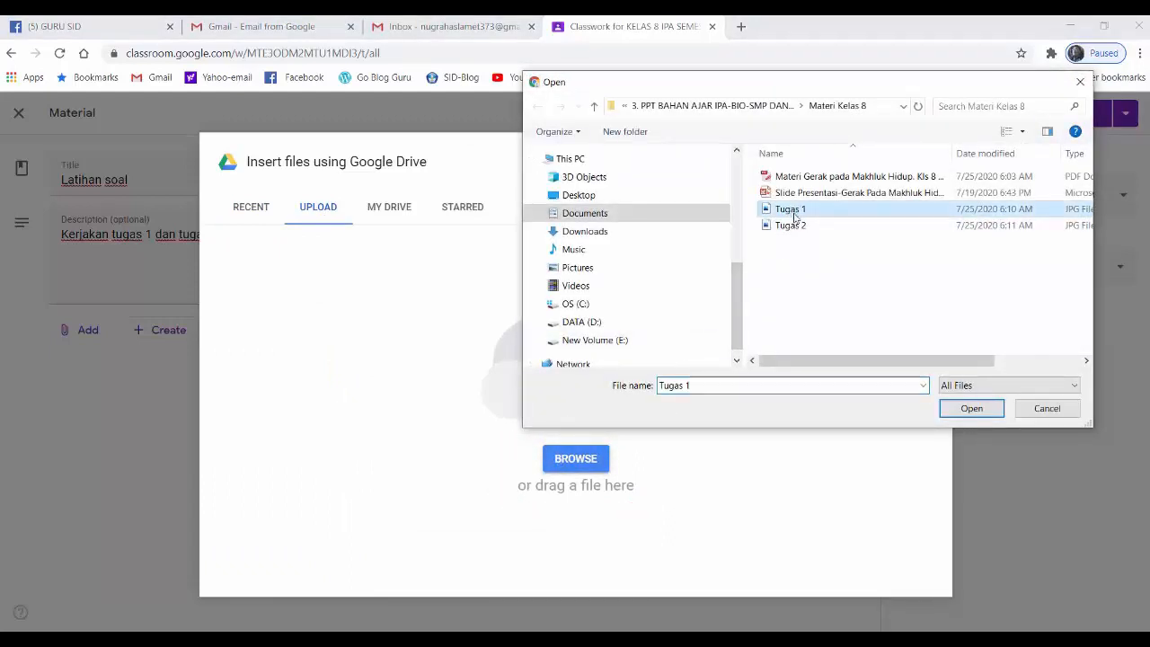
left_click(967, 408)
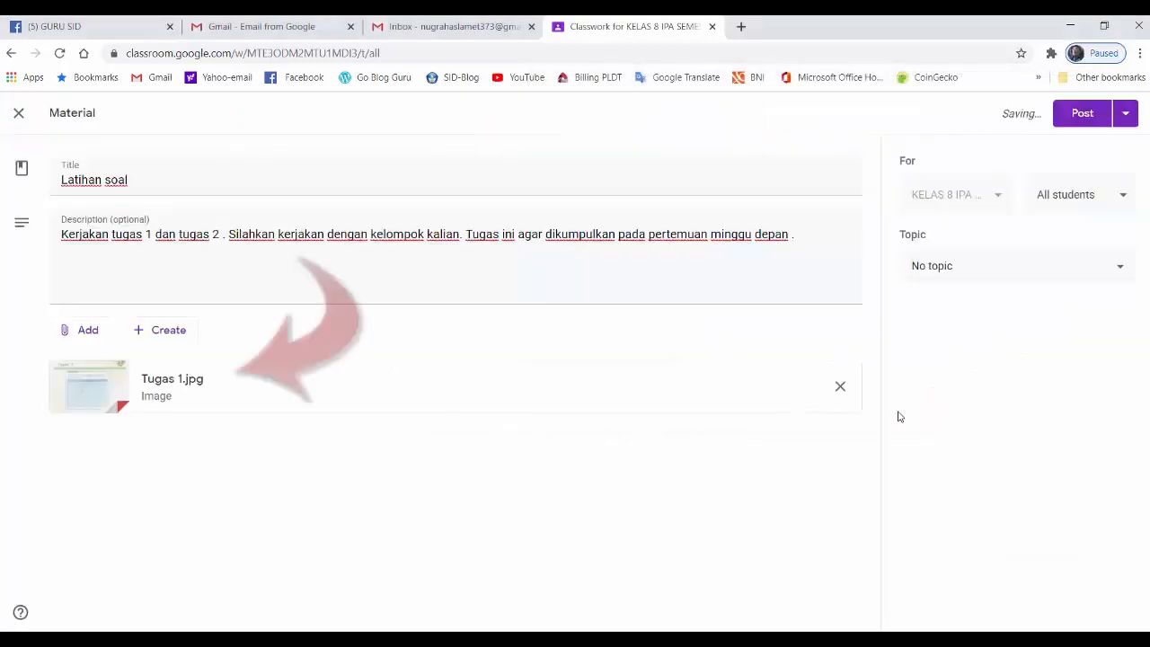
left_click(1080, 116)
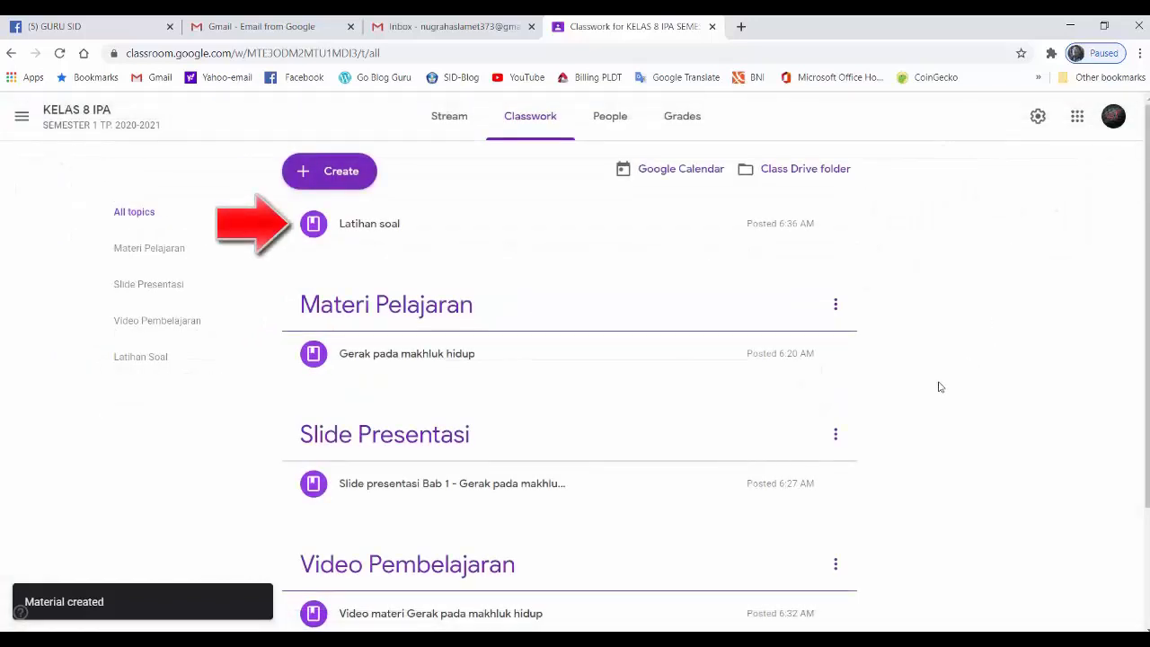
- Create another material titled "Tugas 2"
left_click(307, 174)
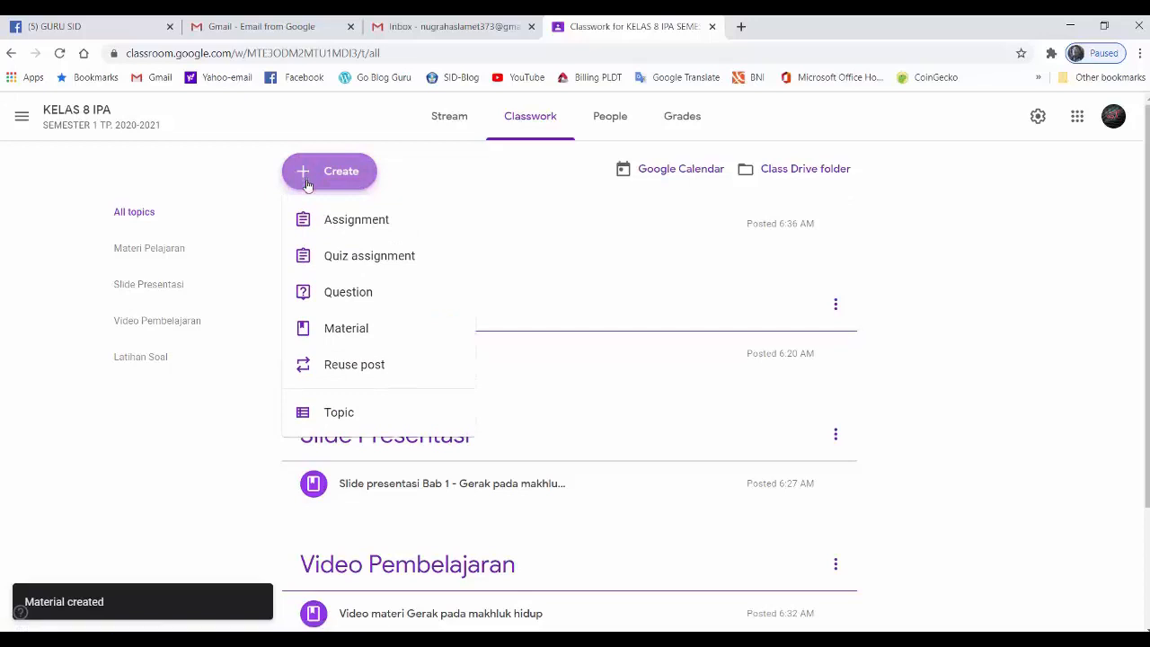
left_click(342, 331)
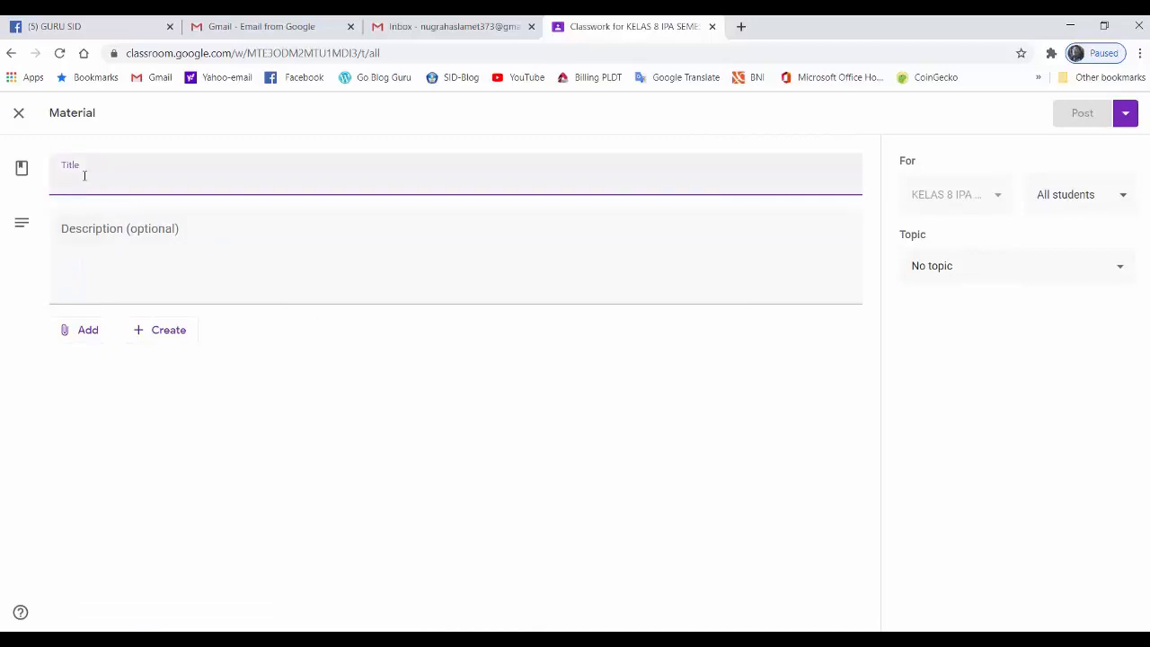
type("Tugas 2")
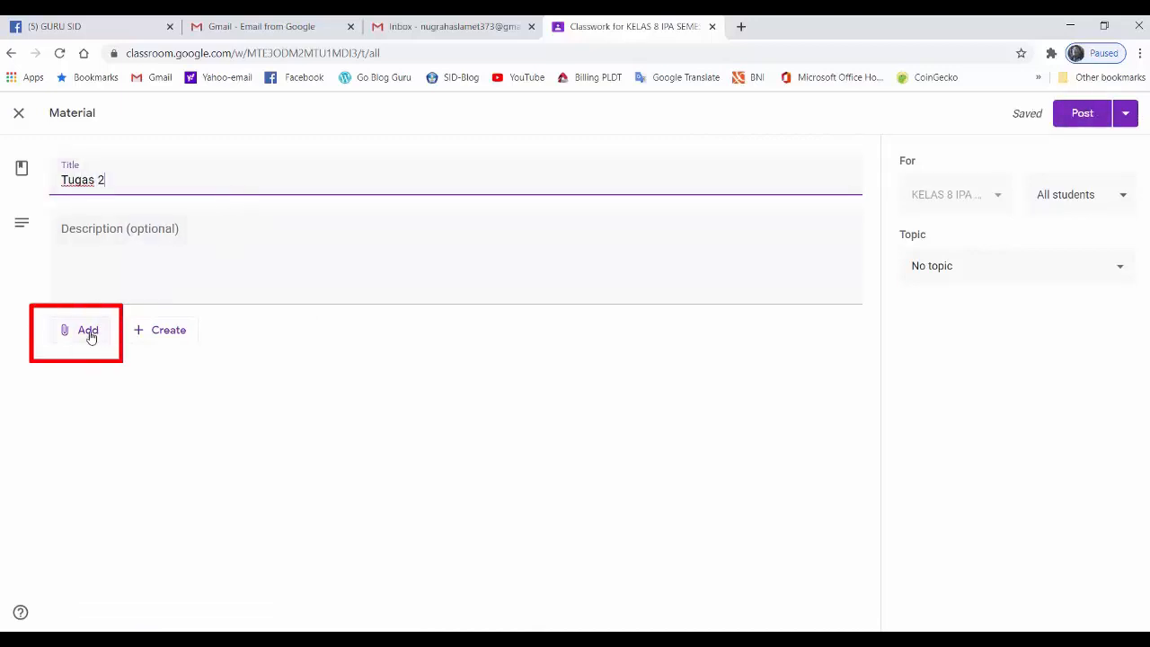
- Upload the image "Tugas 2" from the Materi Kelas 8 folder as an attachment and post the Tugas 2 material
left_click(88, 331)
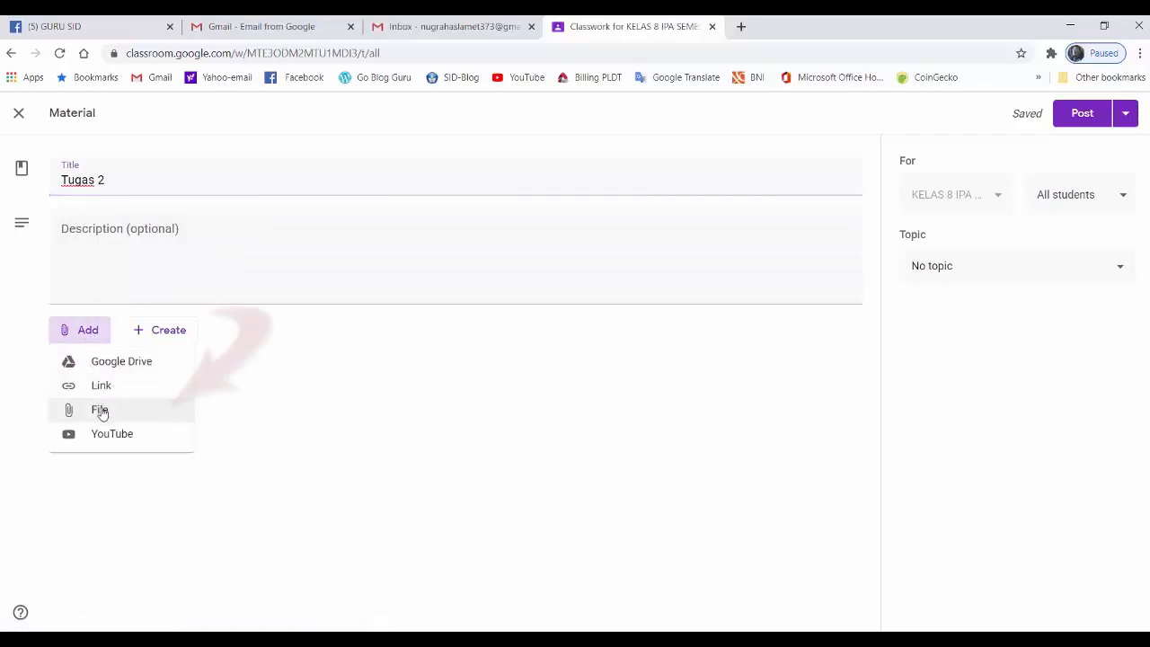
left_click(100, 410)
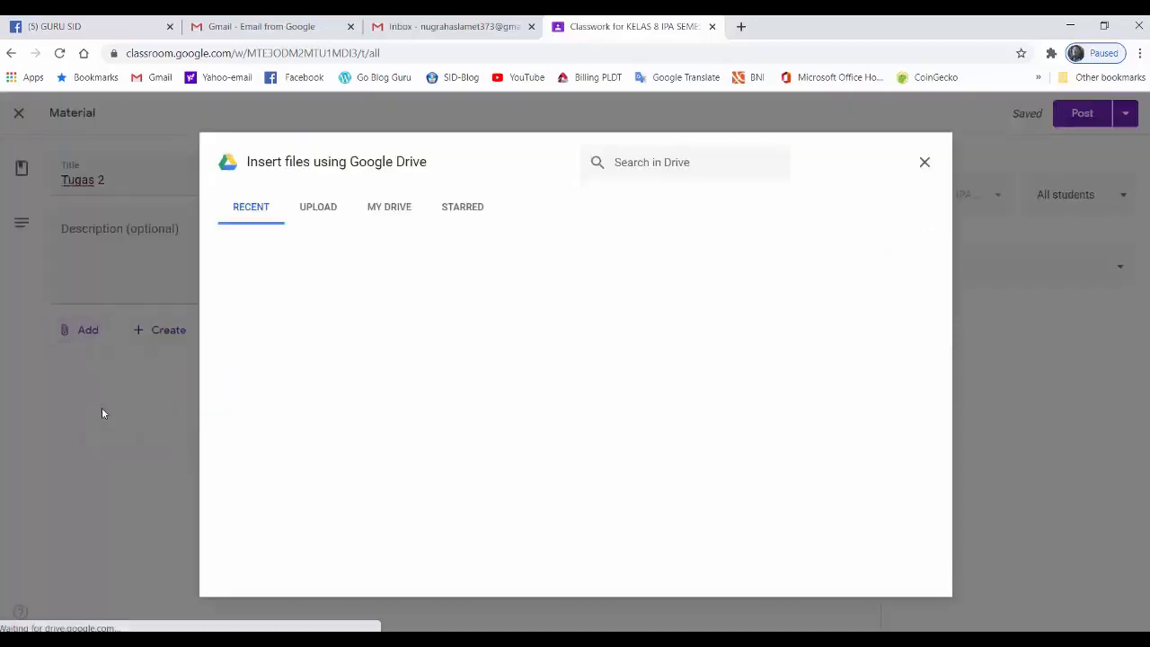
left_click(319, 214)
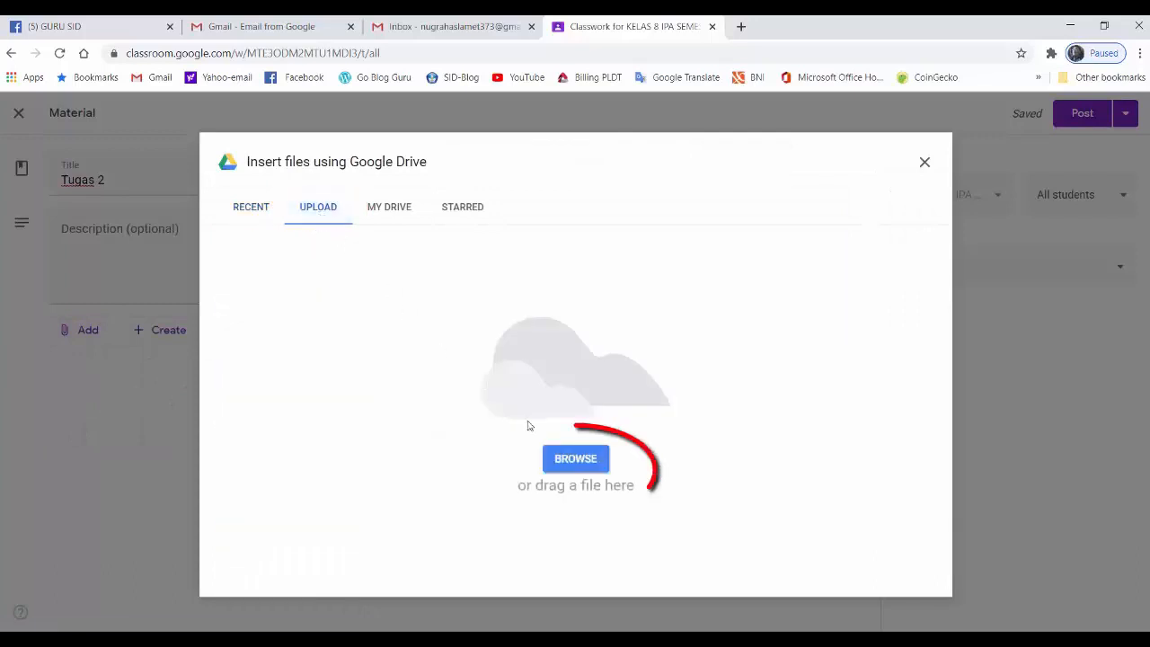
left_click(559, 459)
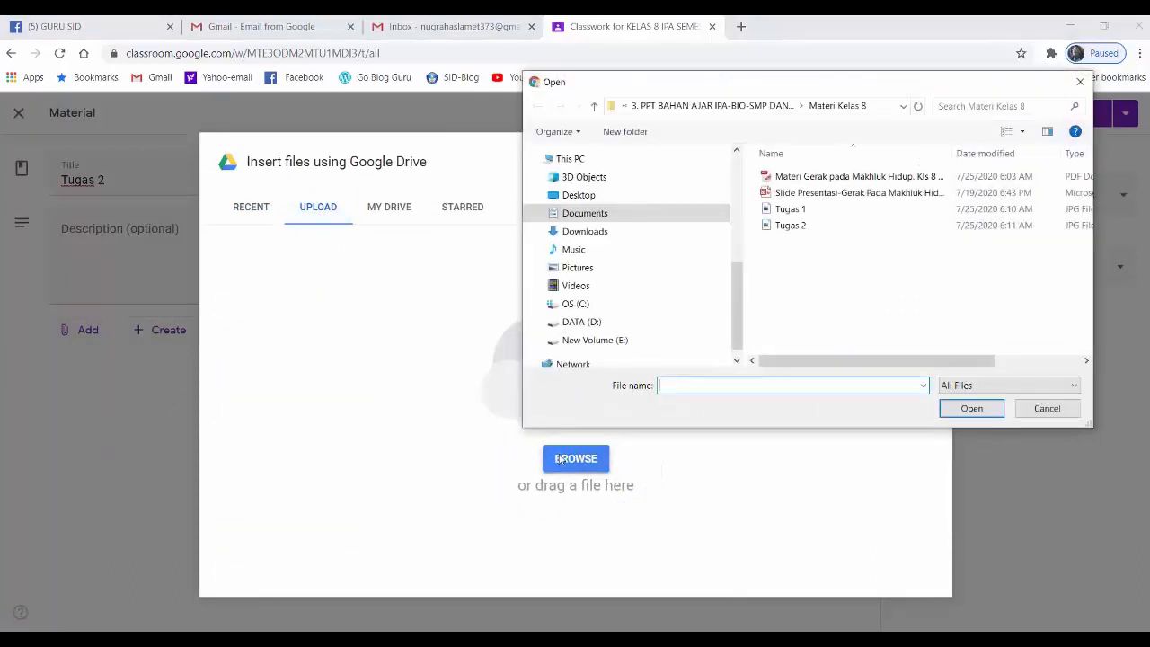
left_click(785, 226)
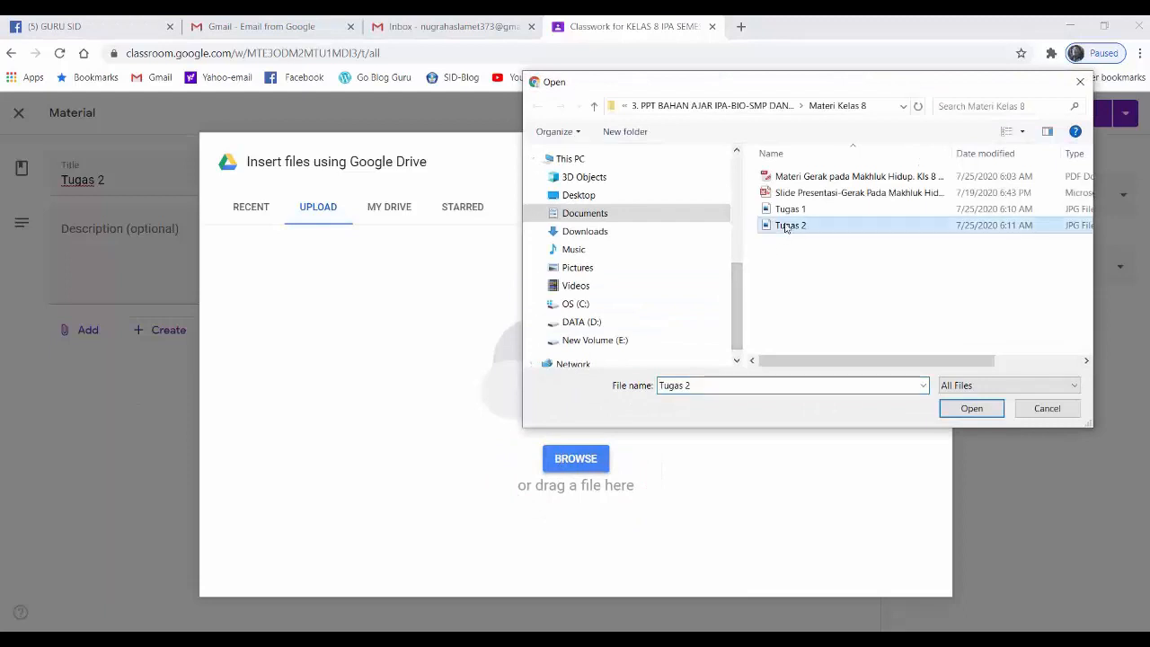
left_click(968, 408)
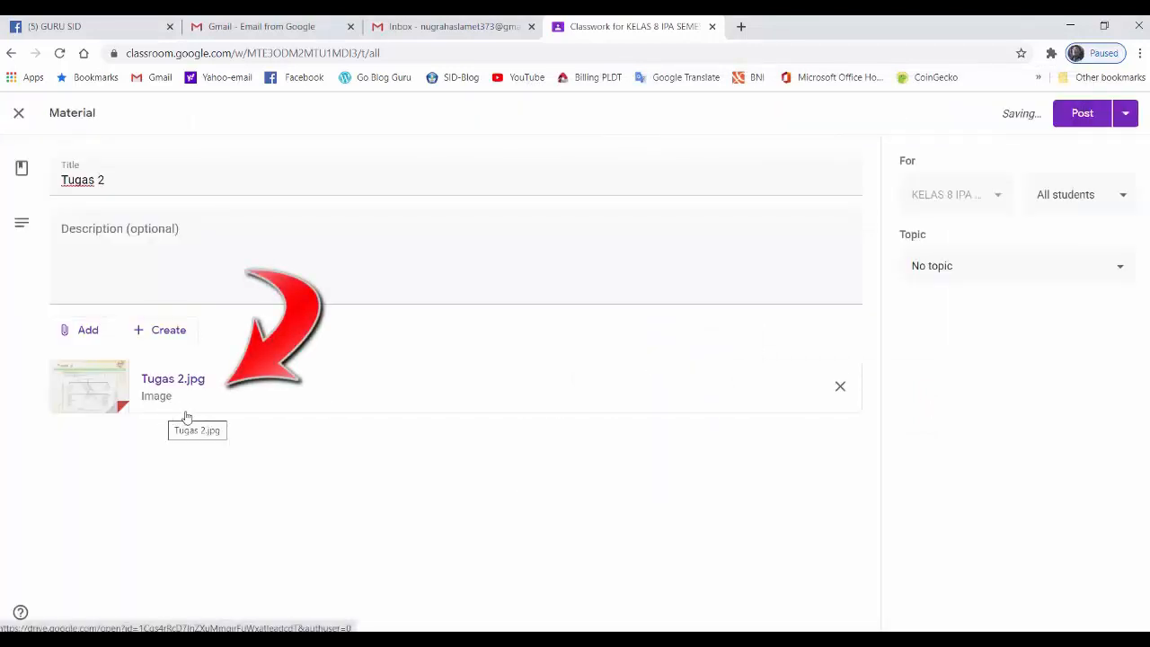
left_click(1066, 124)
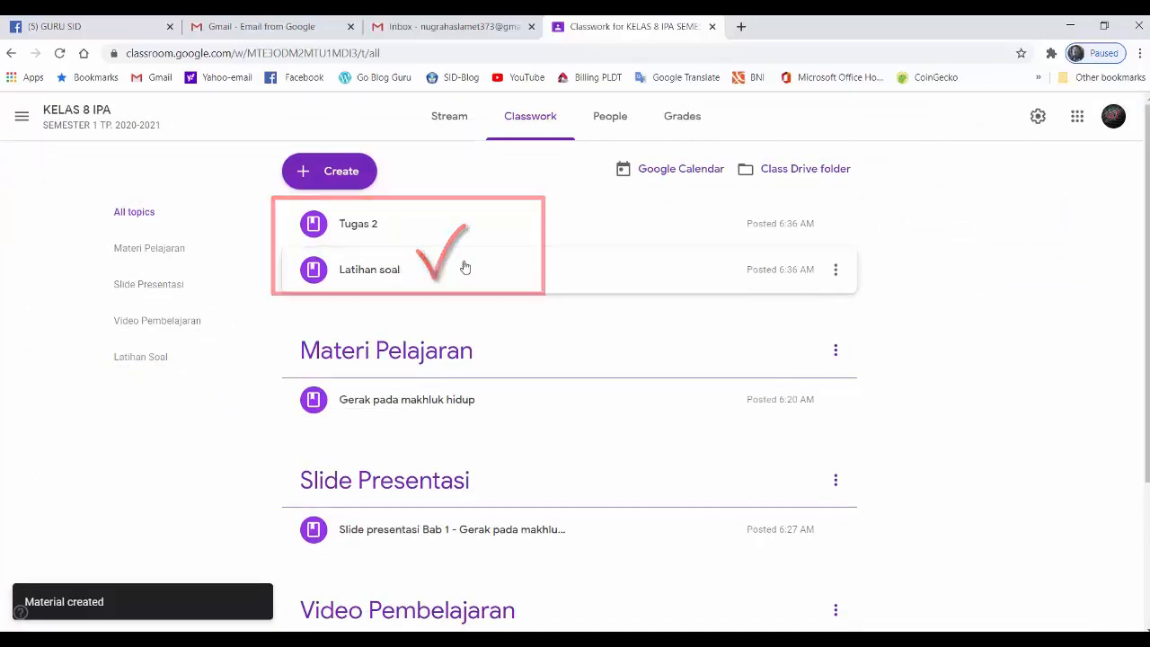
- Rename the "Latihan soal" material to "Tugas 1" and save the edited post
left_click(834, 269)
left_click(775, 305)
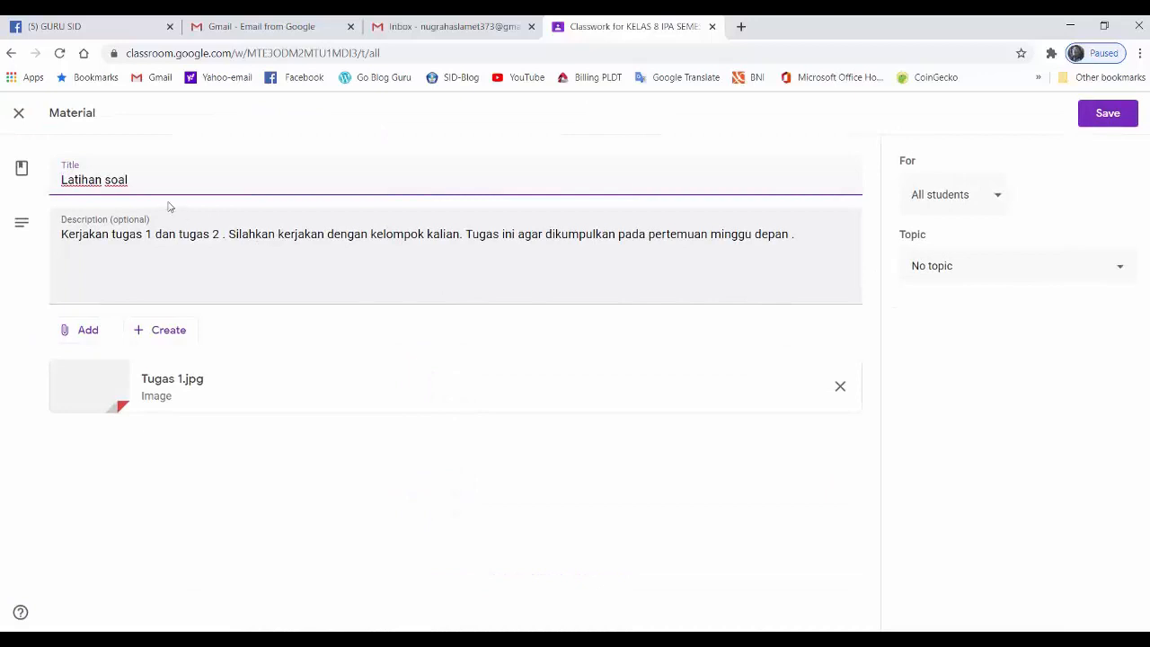
left_click_drag(135, 181, 63, 174)
type("Tugas 1")
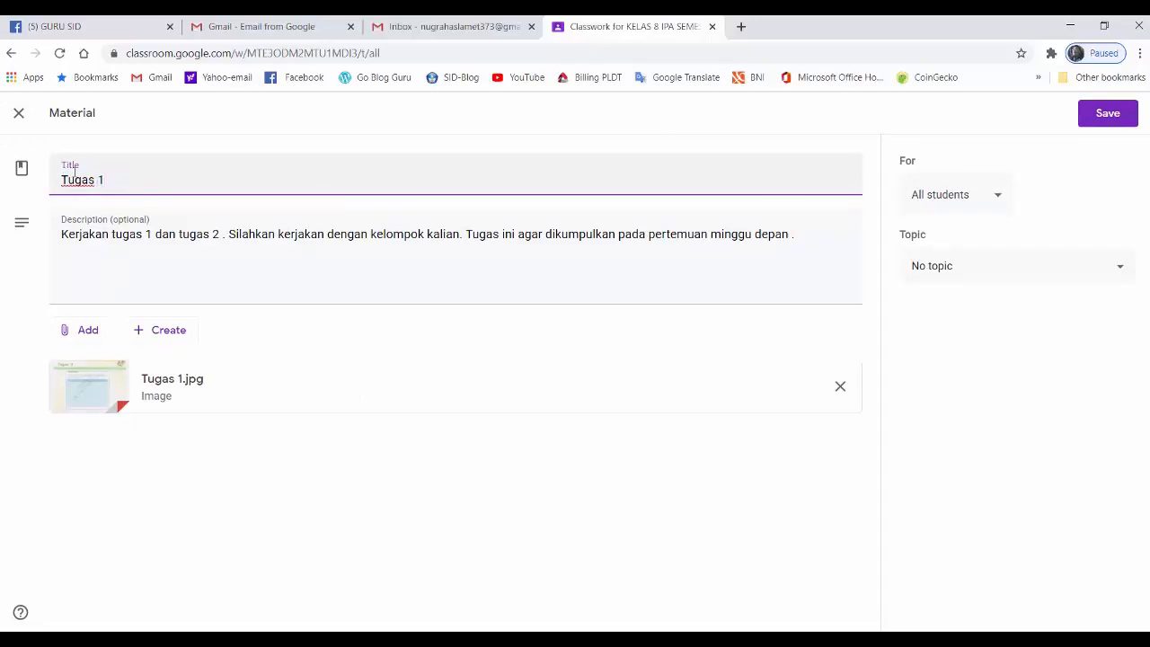
left_click(1091, 120)
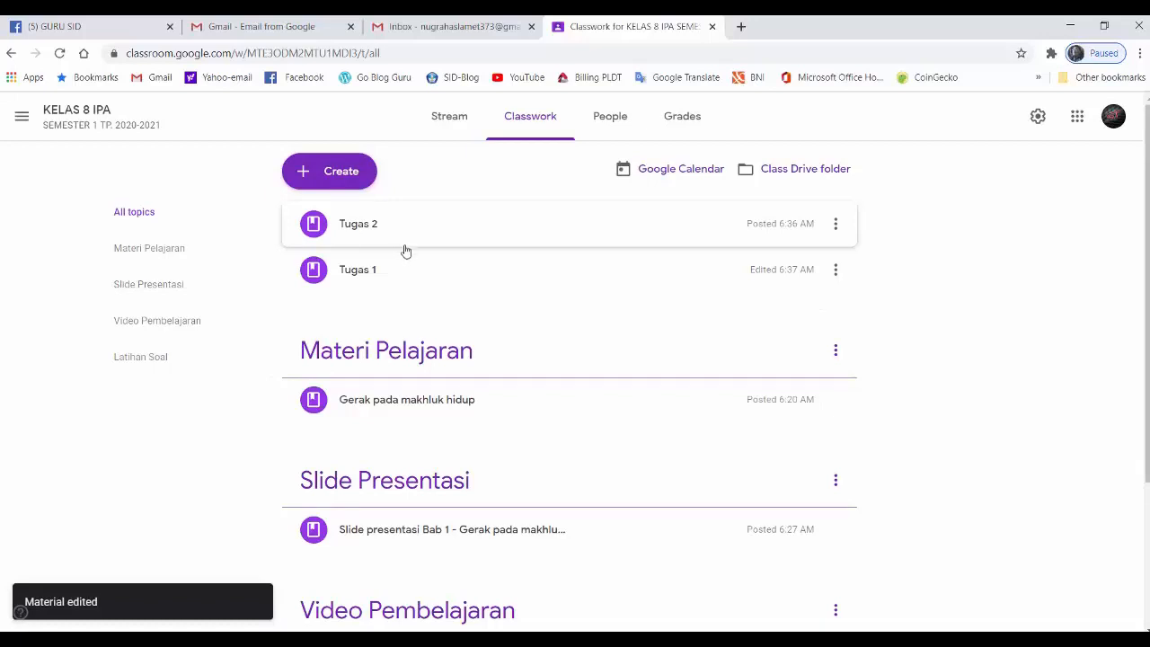
- Move the Tugas 1 material under the Latihan Soal topic and place the Tugas 2 material directly below it
left_click_drag(404, 280, 411, 571)
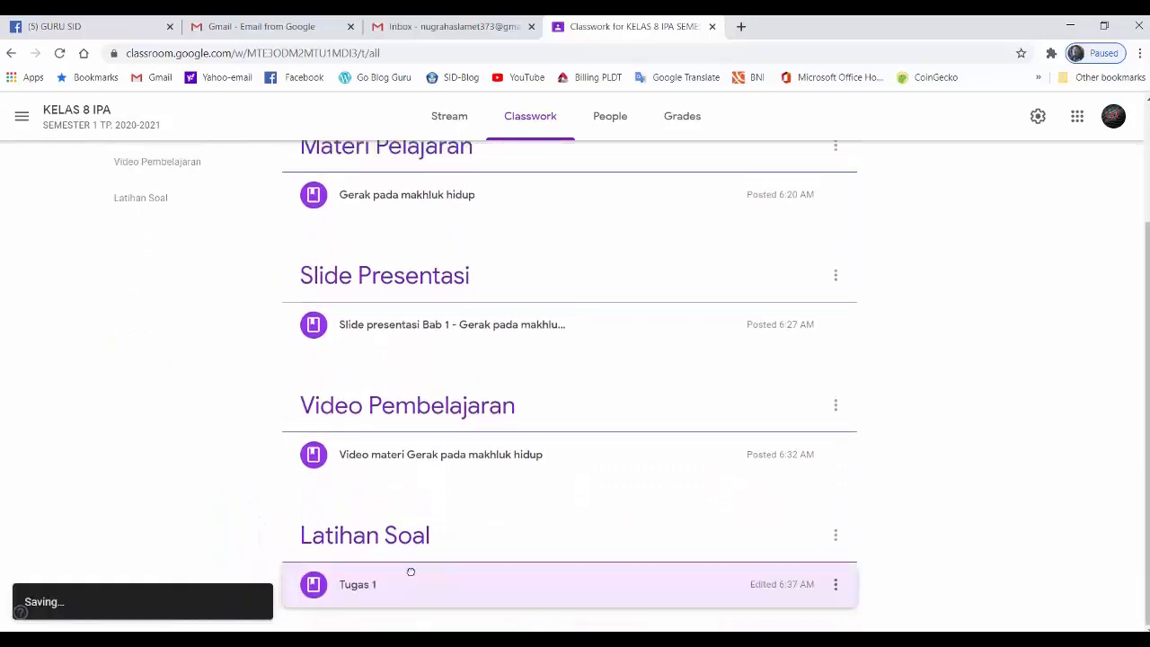
scroll(494, 391, "up", 2)
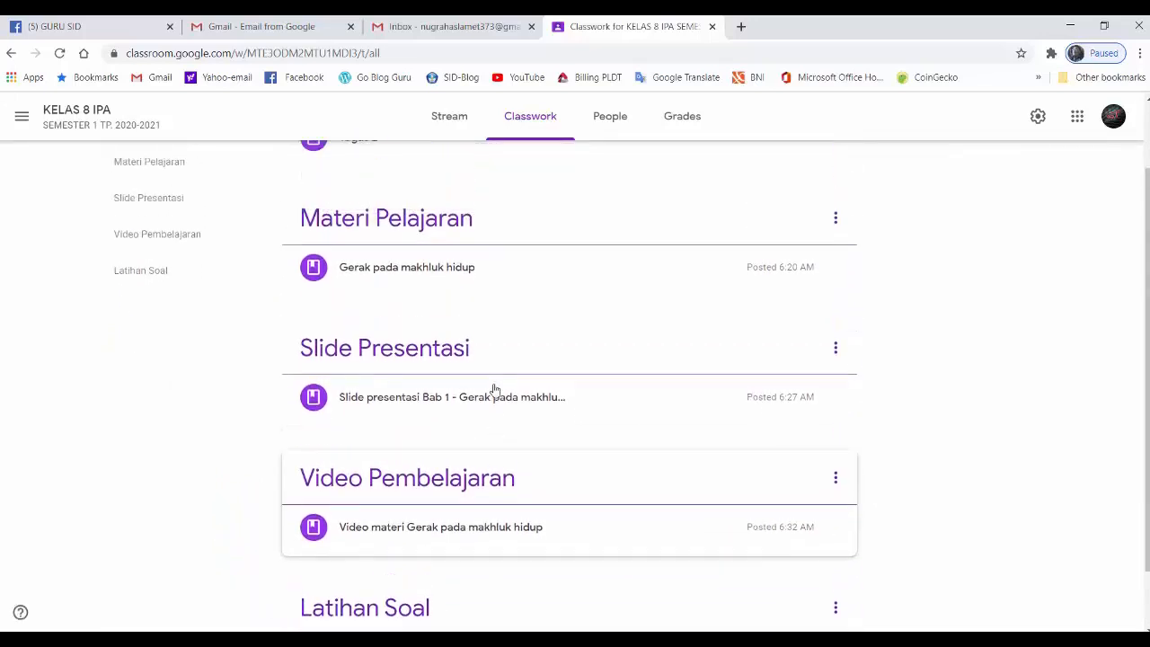
left_click_drag(370, 234, 394, 585)
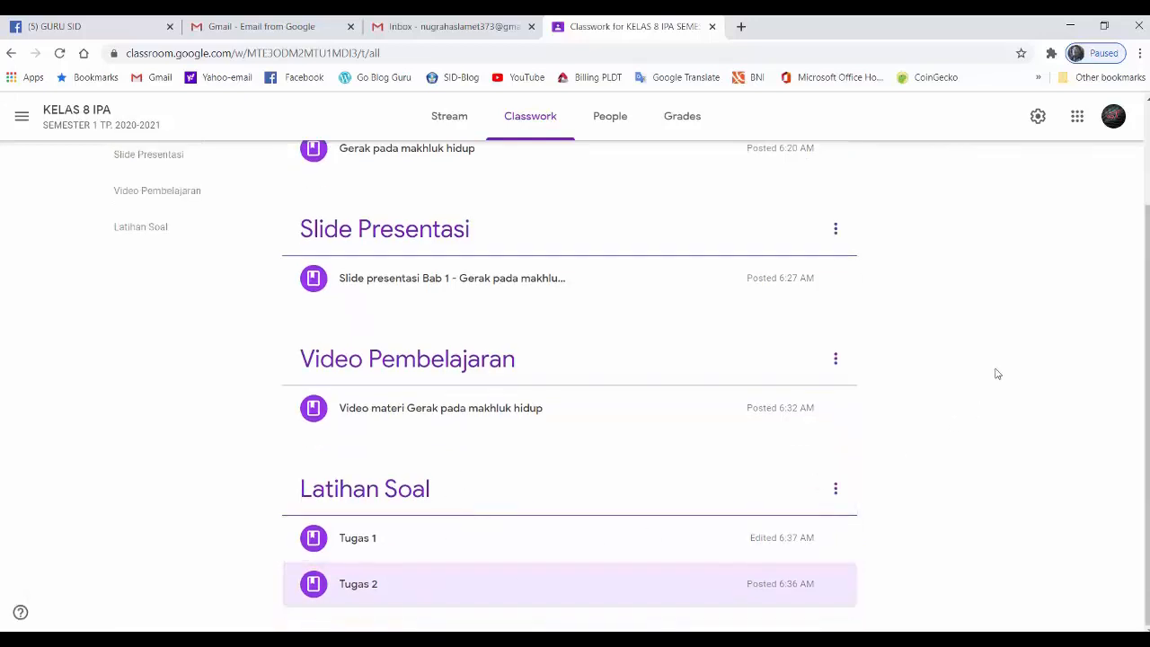
scroll(996, 364, "up", 2)
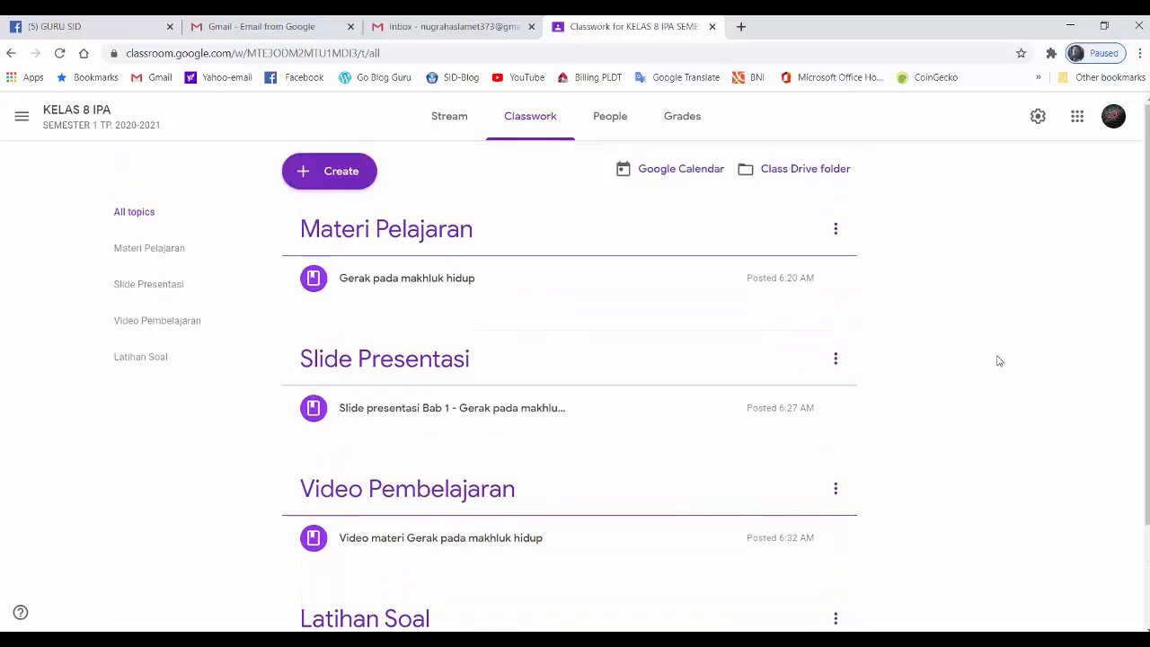